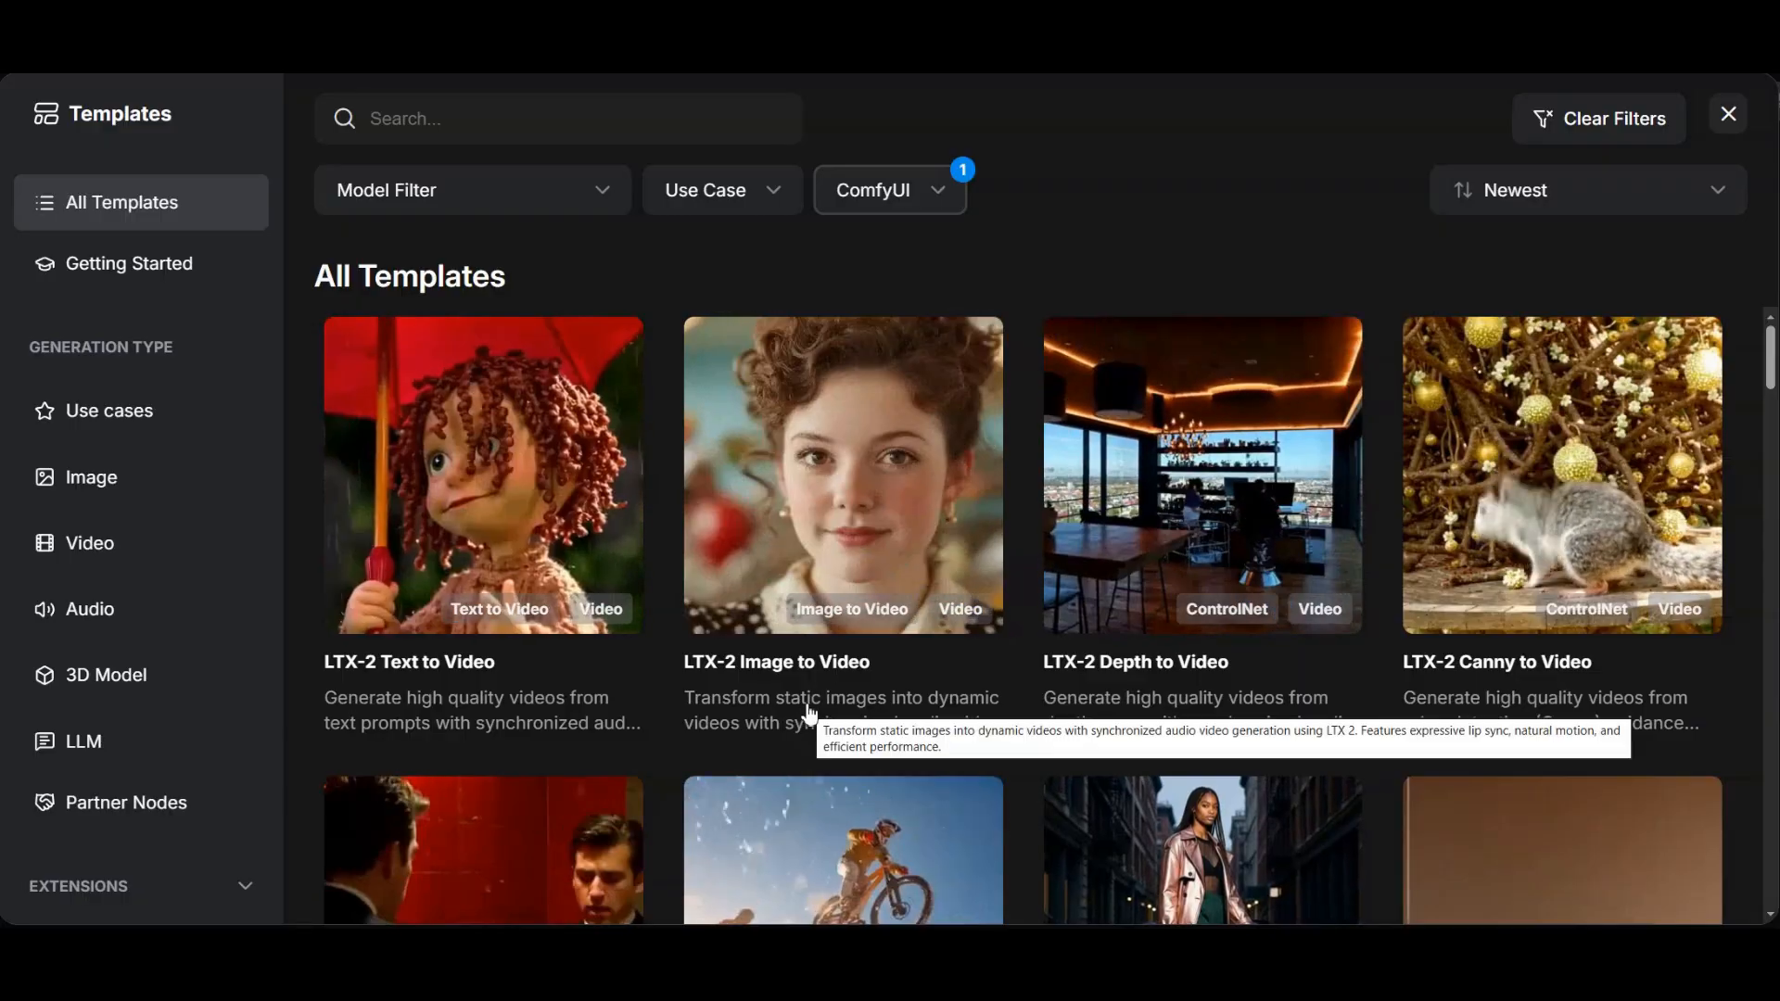
# Open the LTX-2 Image to Video template and copy the whole waitress prompt from its Text to Video (LTX 2.0) node
pyautogui.click(805, 704)
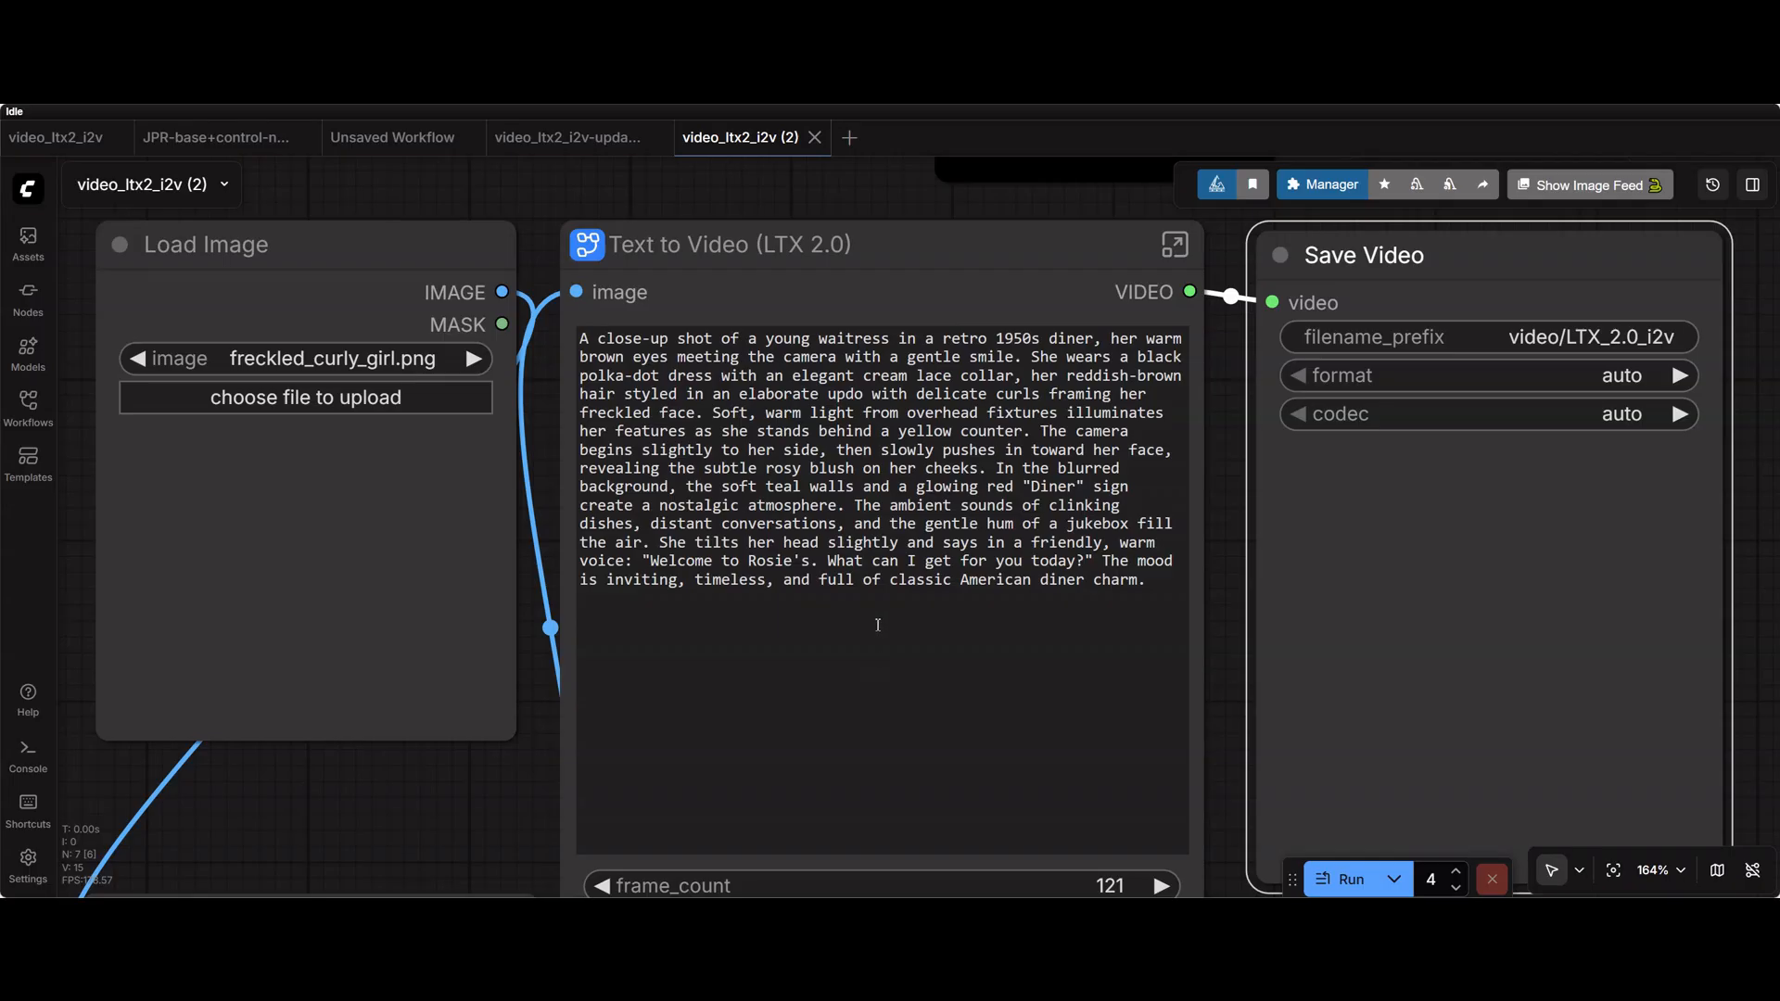
pyautogui.scroll(8, 886, 622)
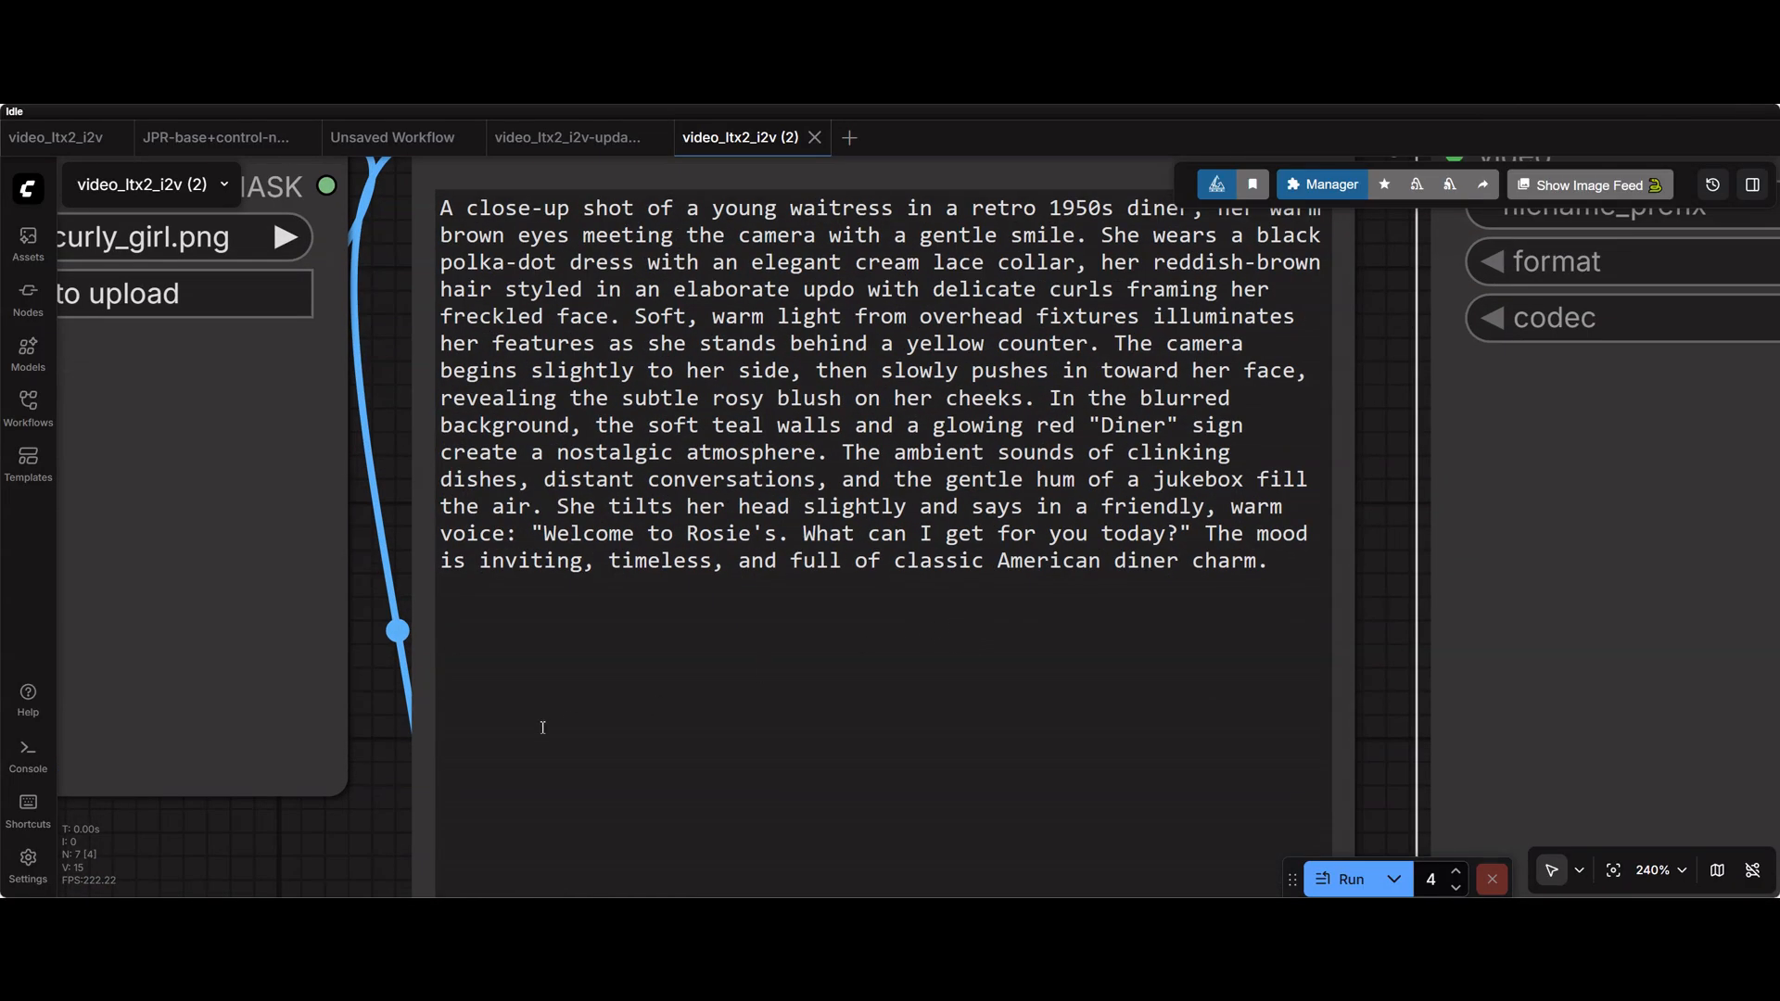
pyautogui.scroll(2, 543, 727)
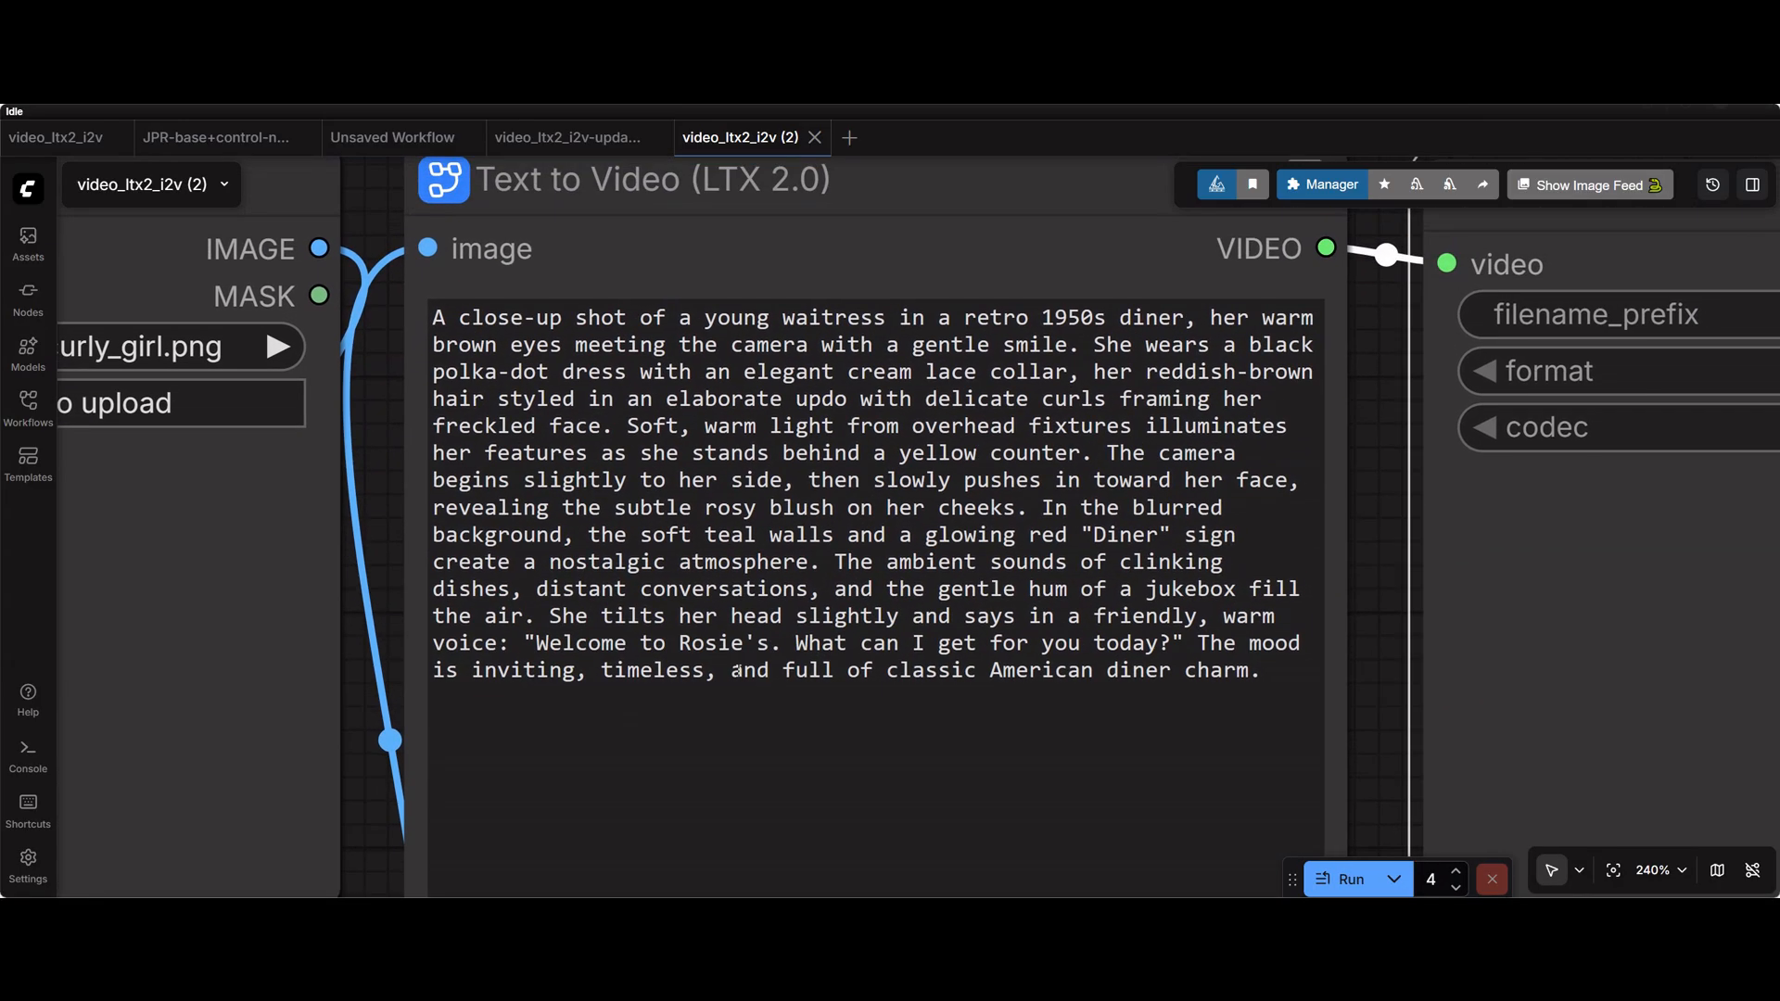
pyautogui.scroll(1, 738, 669)
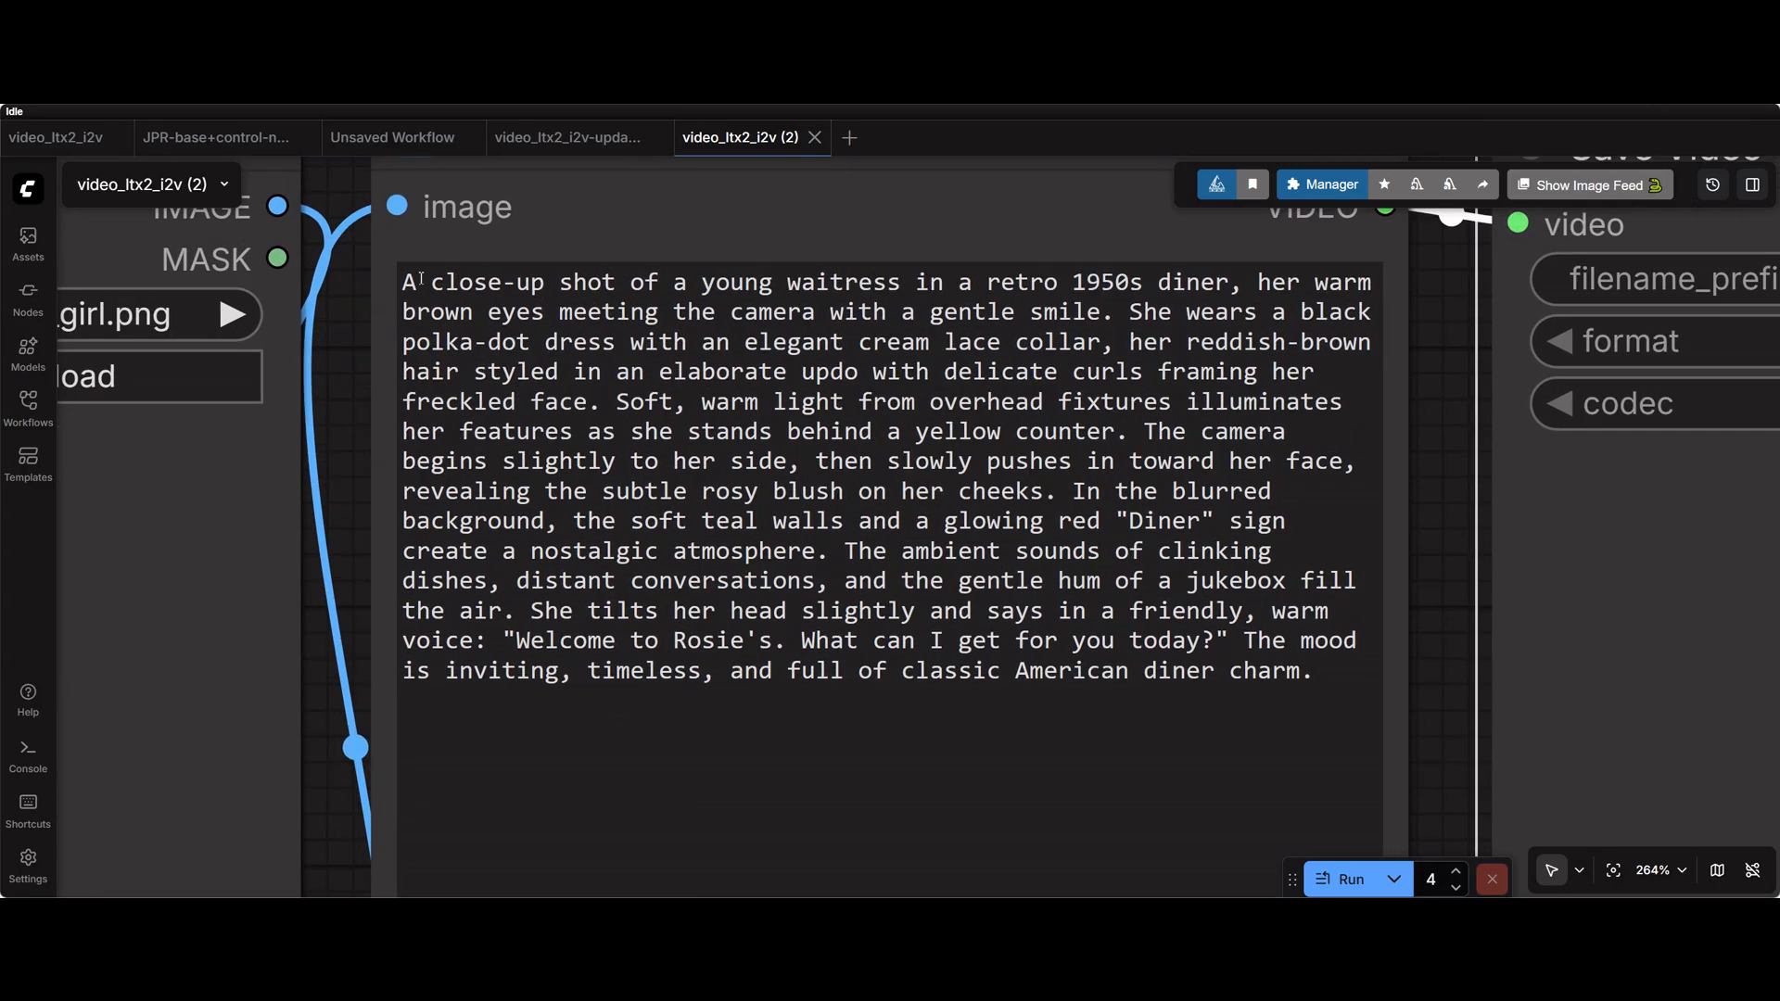
pyautogui.moveTo(408, 282); pyautogui.dragTo(1312, 670)
pyautogui.scroll(-7, 756, 287)
# Try 1.png as the image in the Load Image node, and undo that image change
pyautogui.click(366, 439)
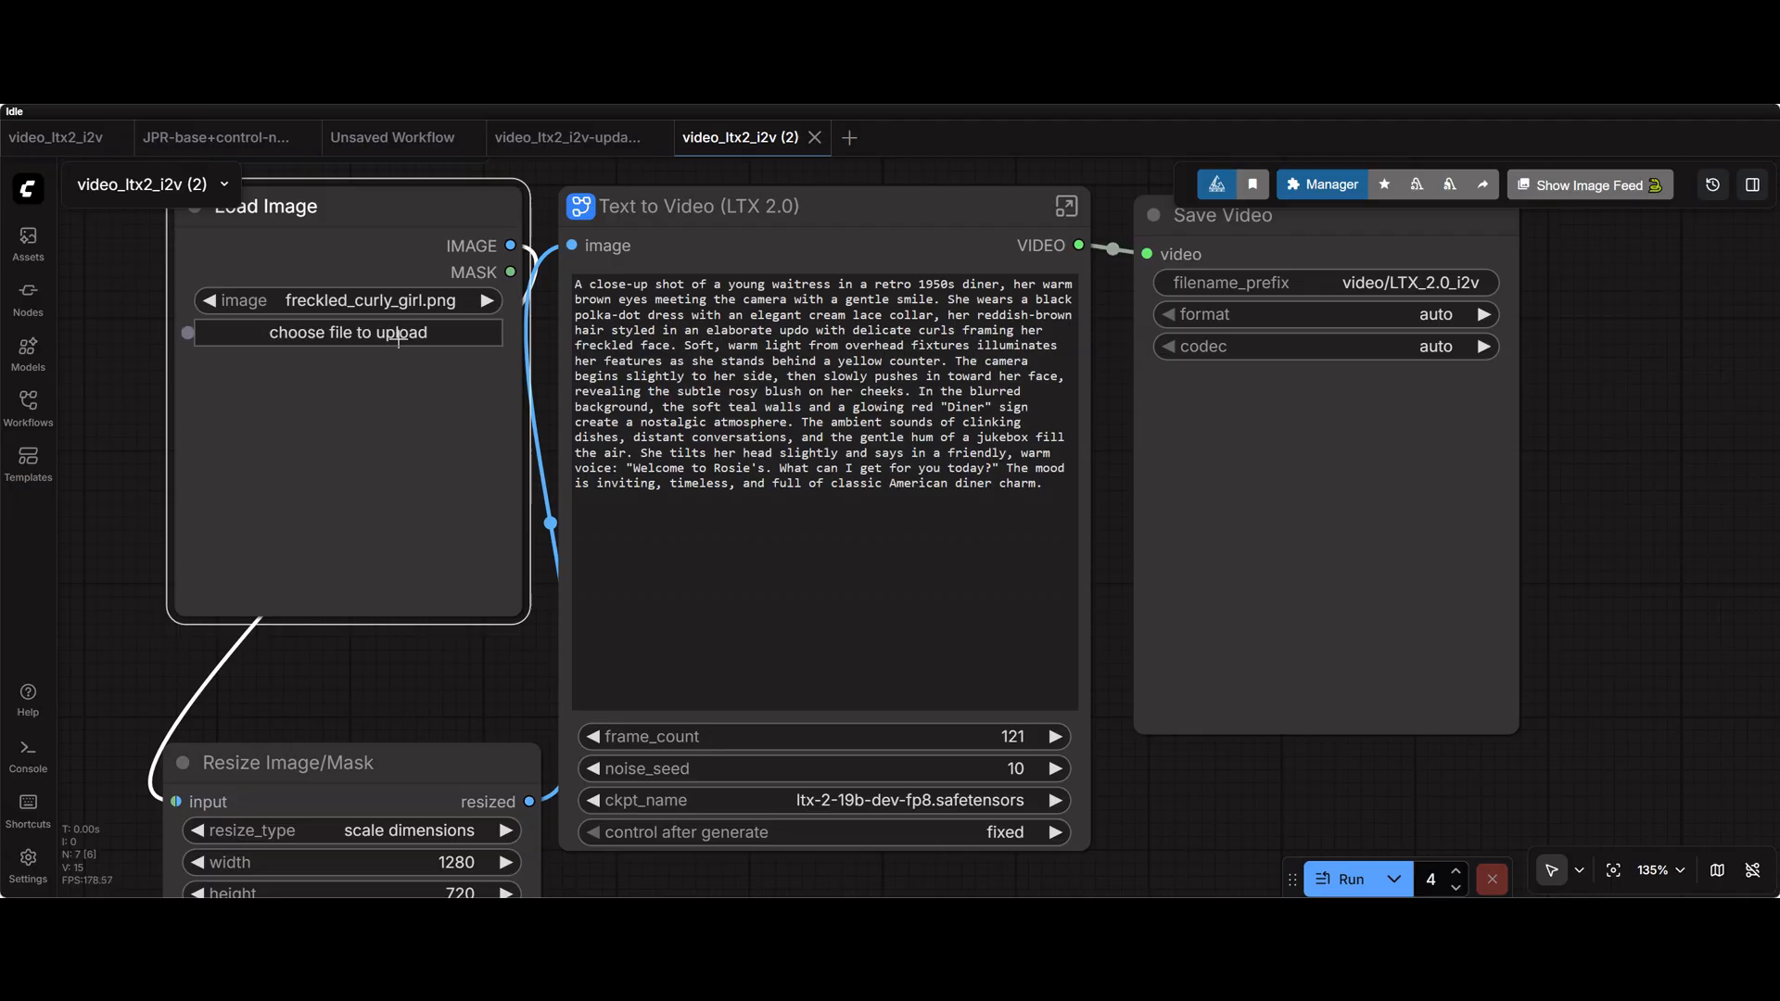
pyautogui.click(290, 300)
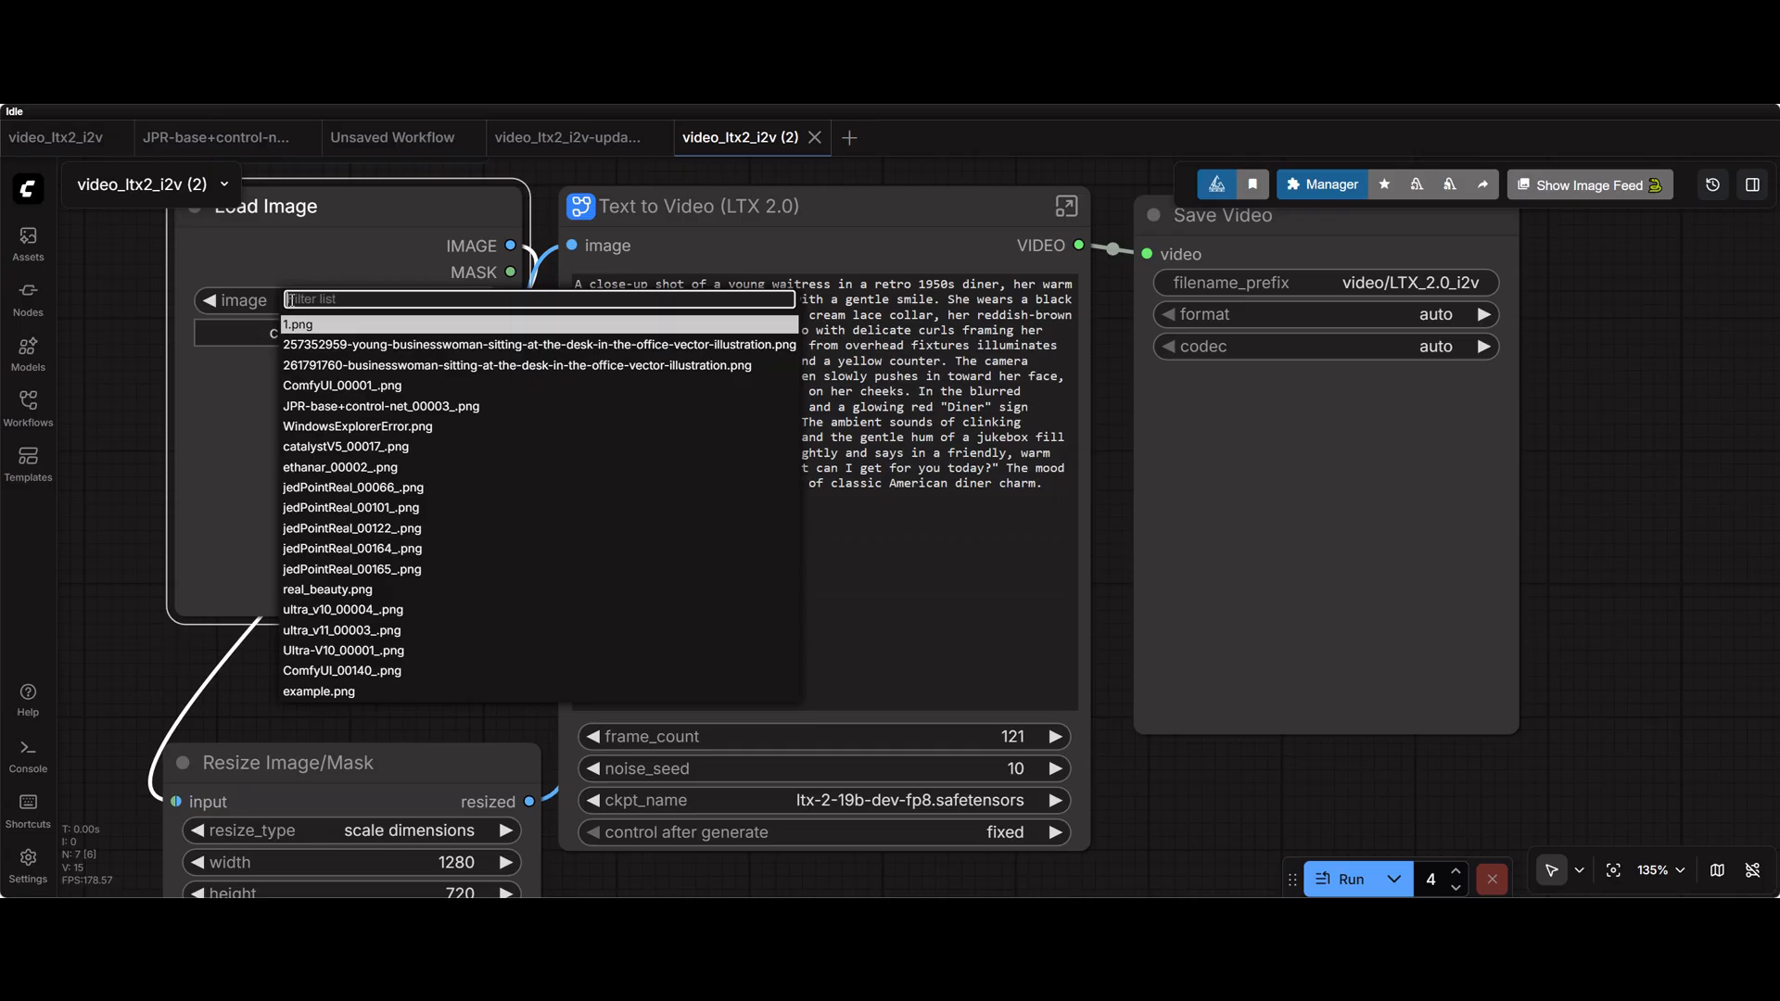
pyautogui.click(295, 326)
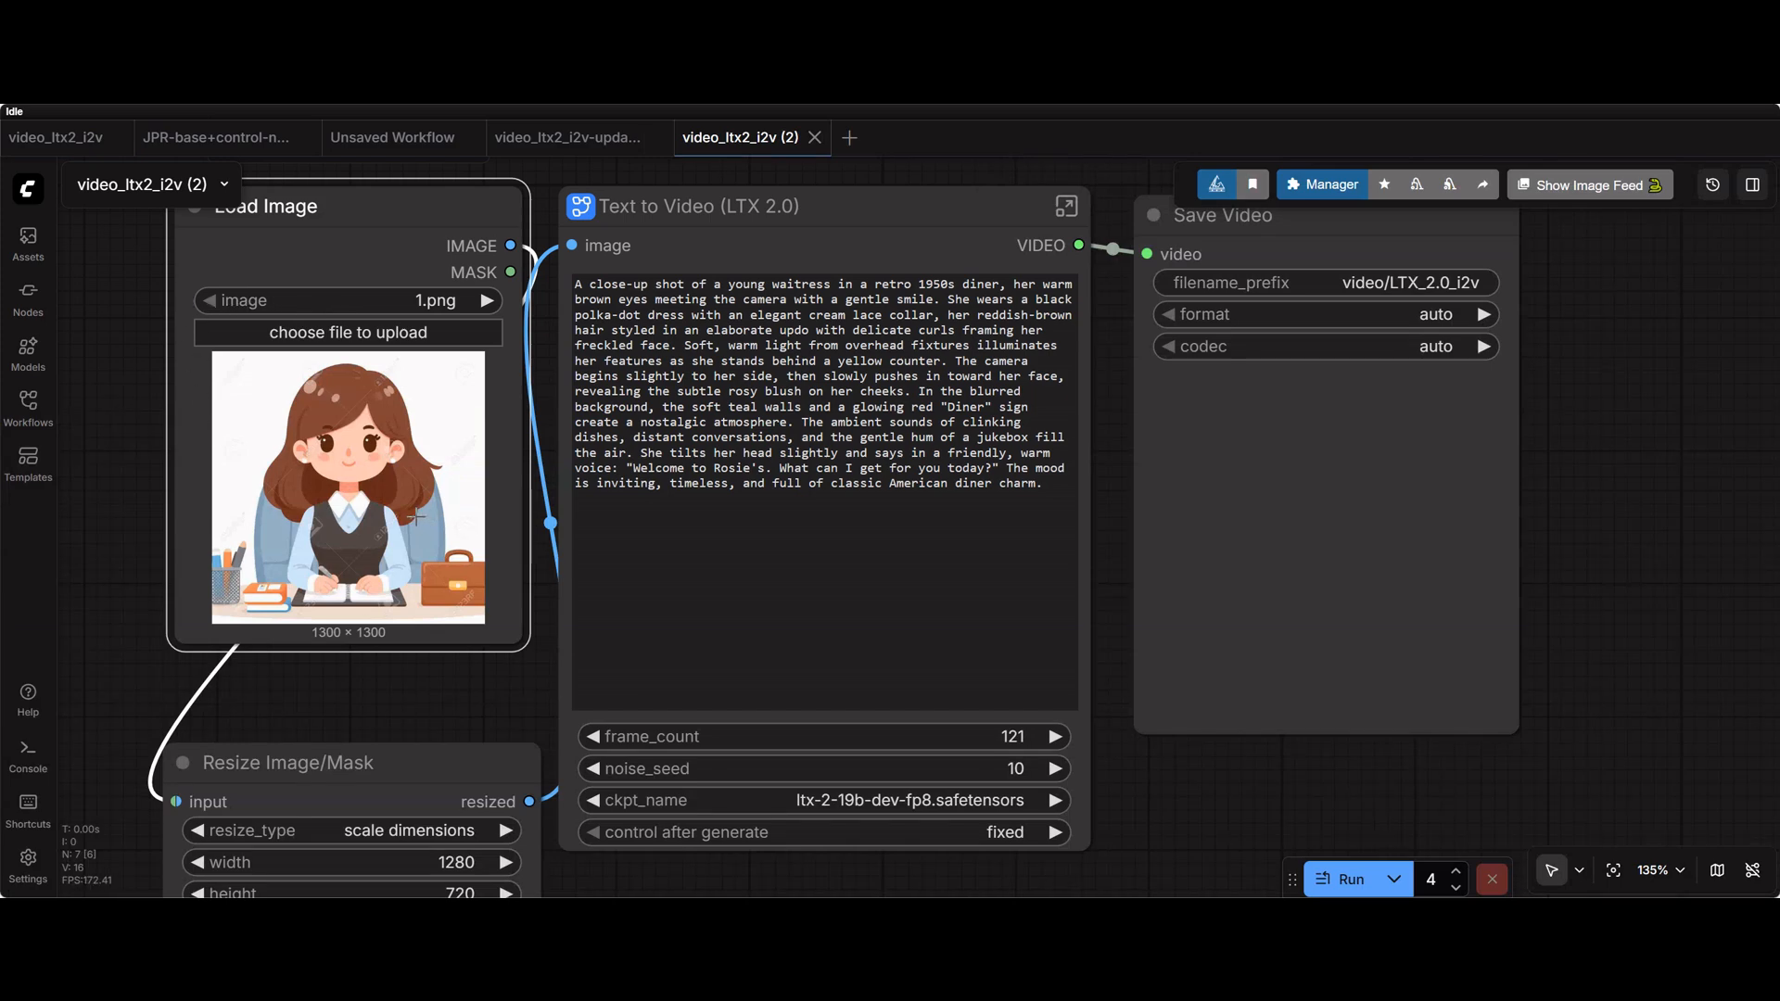
pyautogui.hotkey('ctrl', 'z')
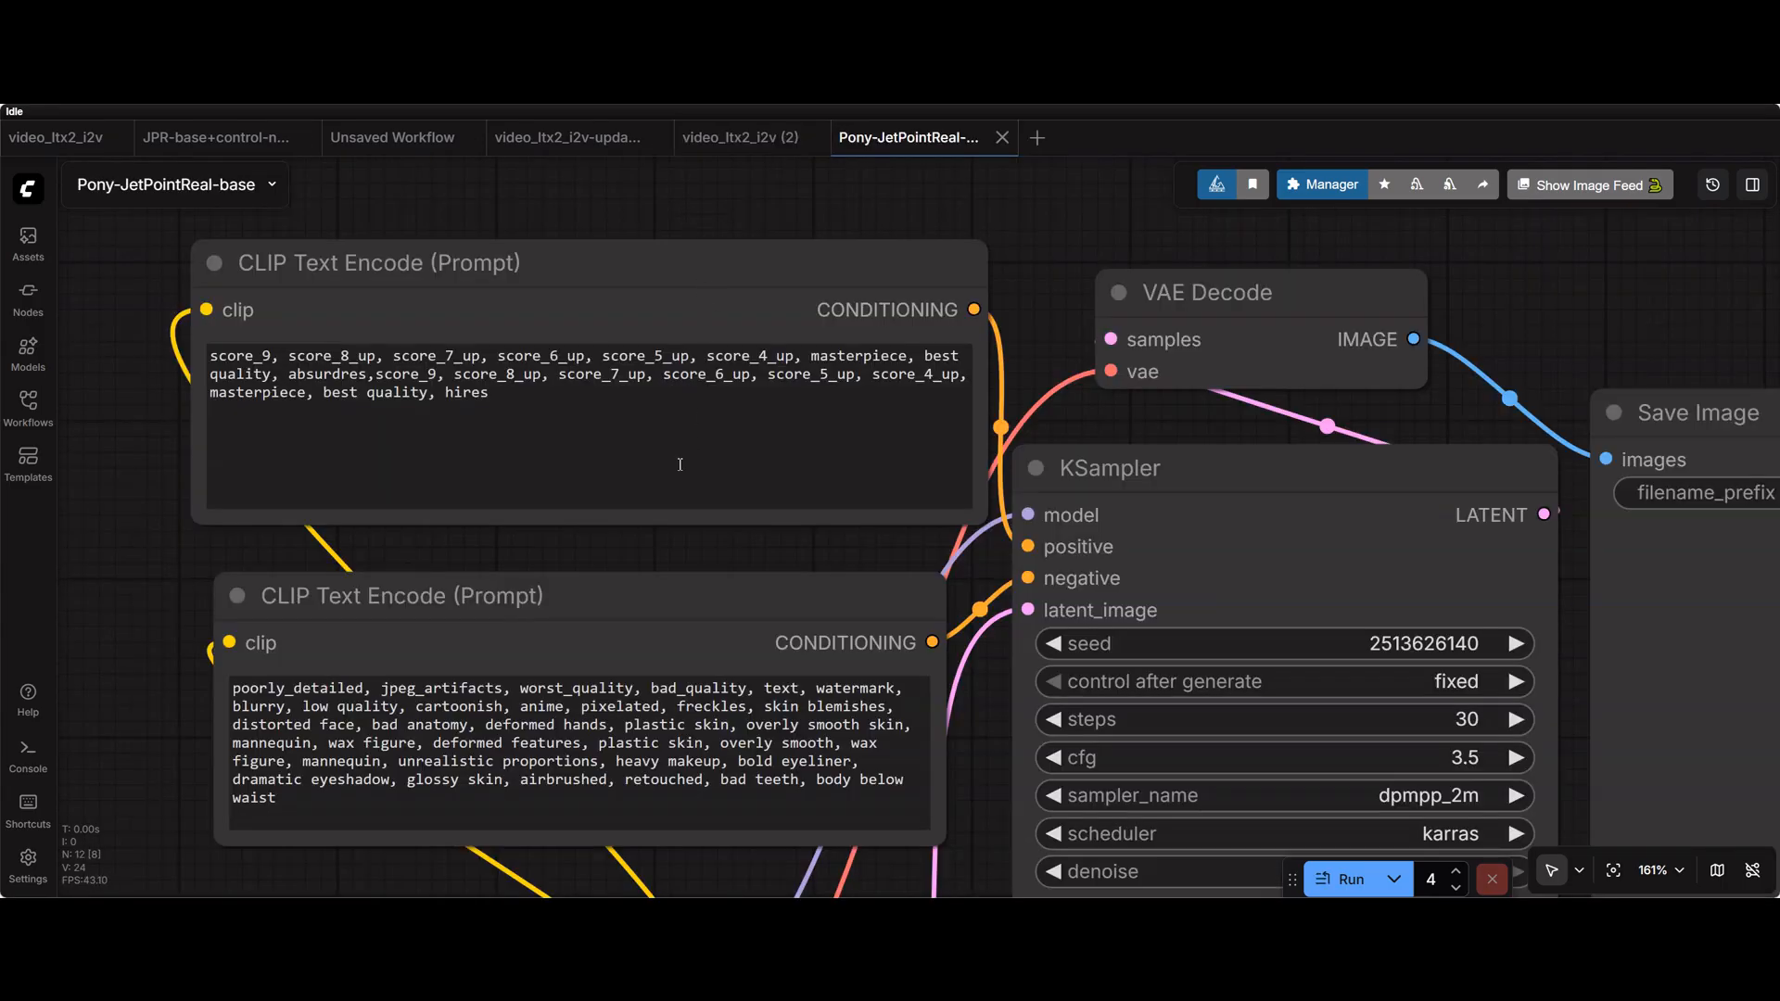
# In the Pony-JetPointReal-base workflow, append a comma and the copied 1950s diner waitress prompt to the positive prompt after "hires"
pyautogui.click(495, 401)
pyautogui.write(',')
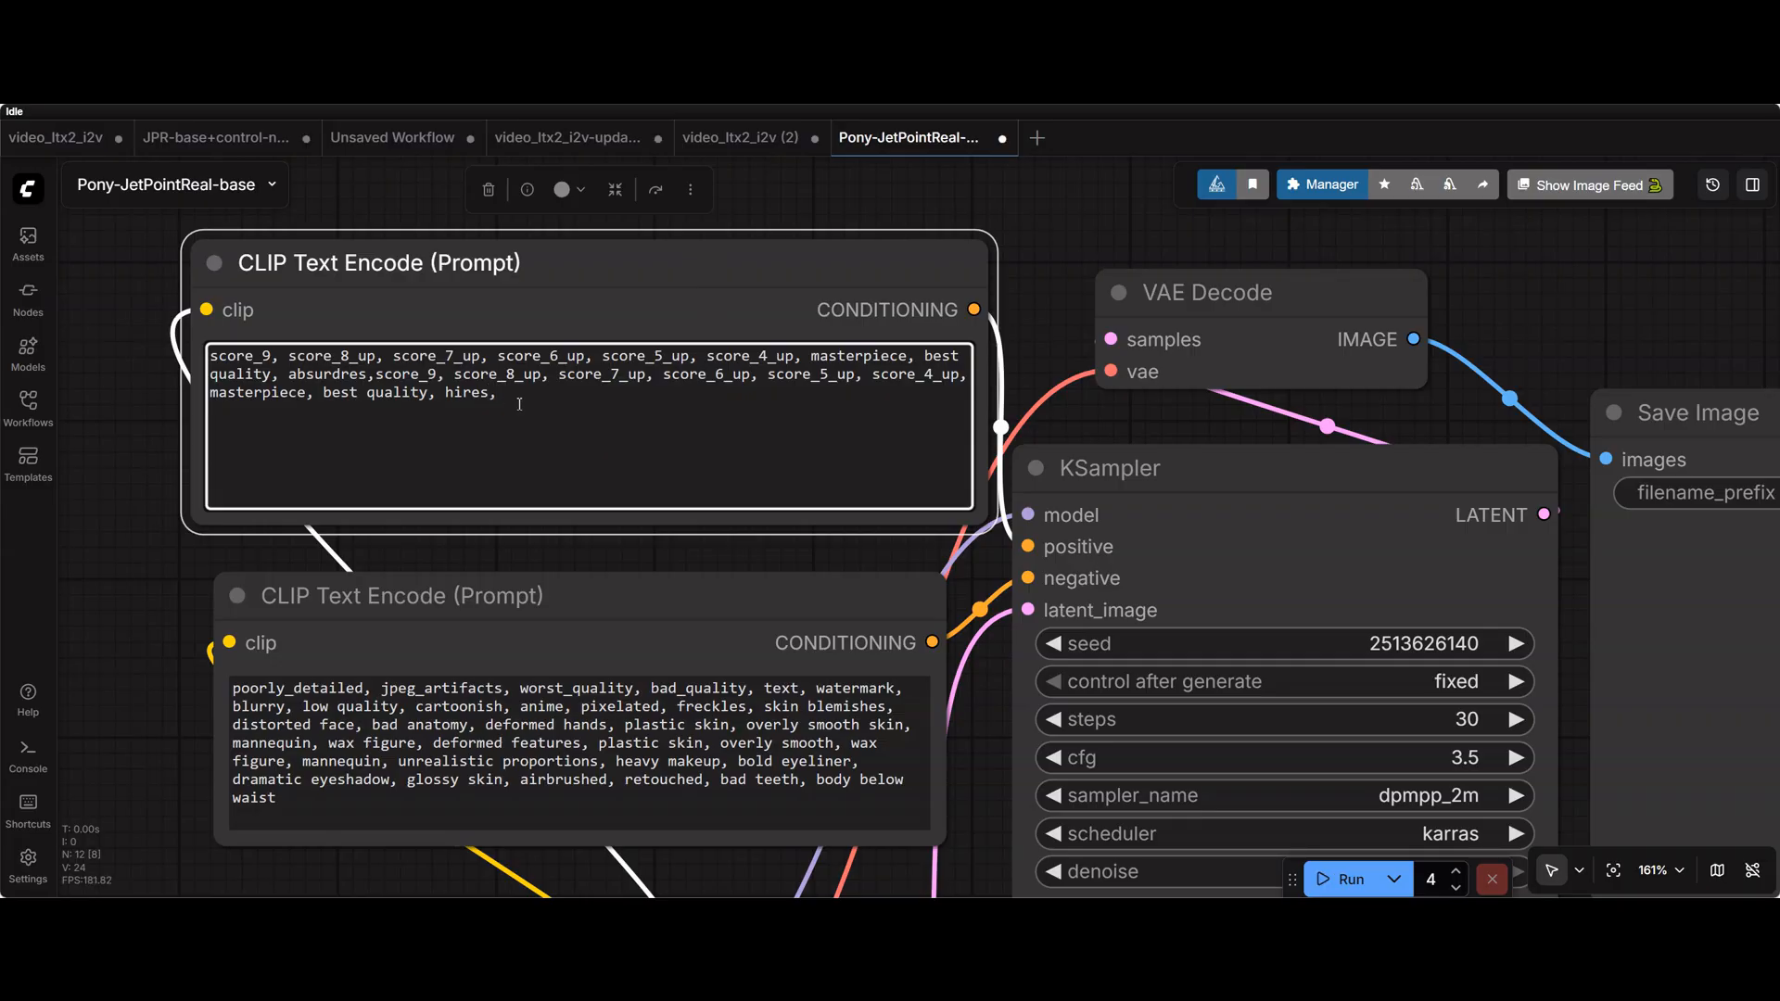
pyautogui.write('A close-up shot of a young waitress in a retro 1950s diner, her warm brown eyes meeting the camera with a gentle smile. She wears a black polka-dot dress with an elegant cream lace collar, her reddish-brown hair styled in an elaborate updo with delicate curls framing her freckled face. Soft, warm light from overhead fixtures illuminates her features as she stands behind a yellow counter.')
# Run the Pony-JetPointReal-base workflow with a batch count of 4
pyautogui.moveTo(743, 560); pyautogui.dragTo(445, 462)
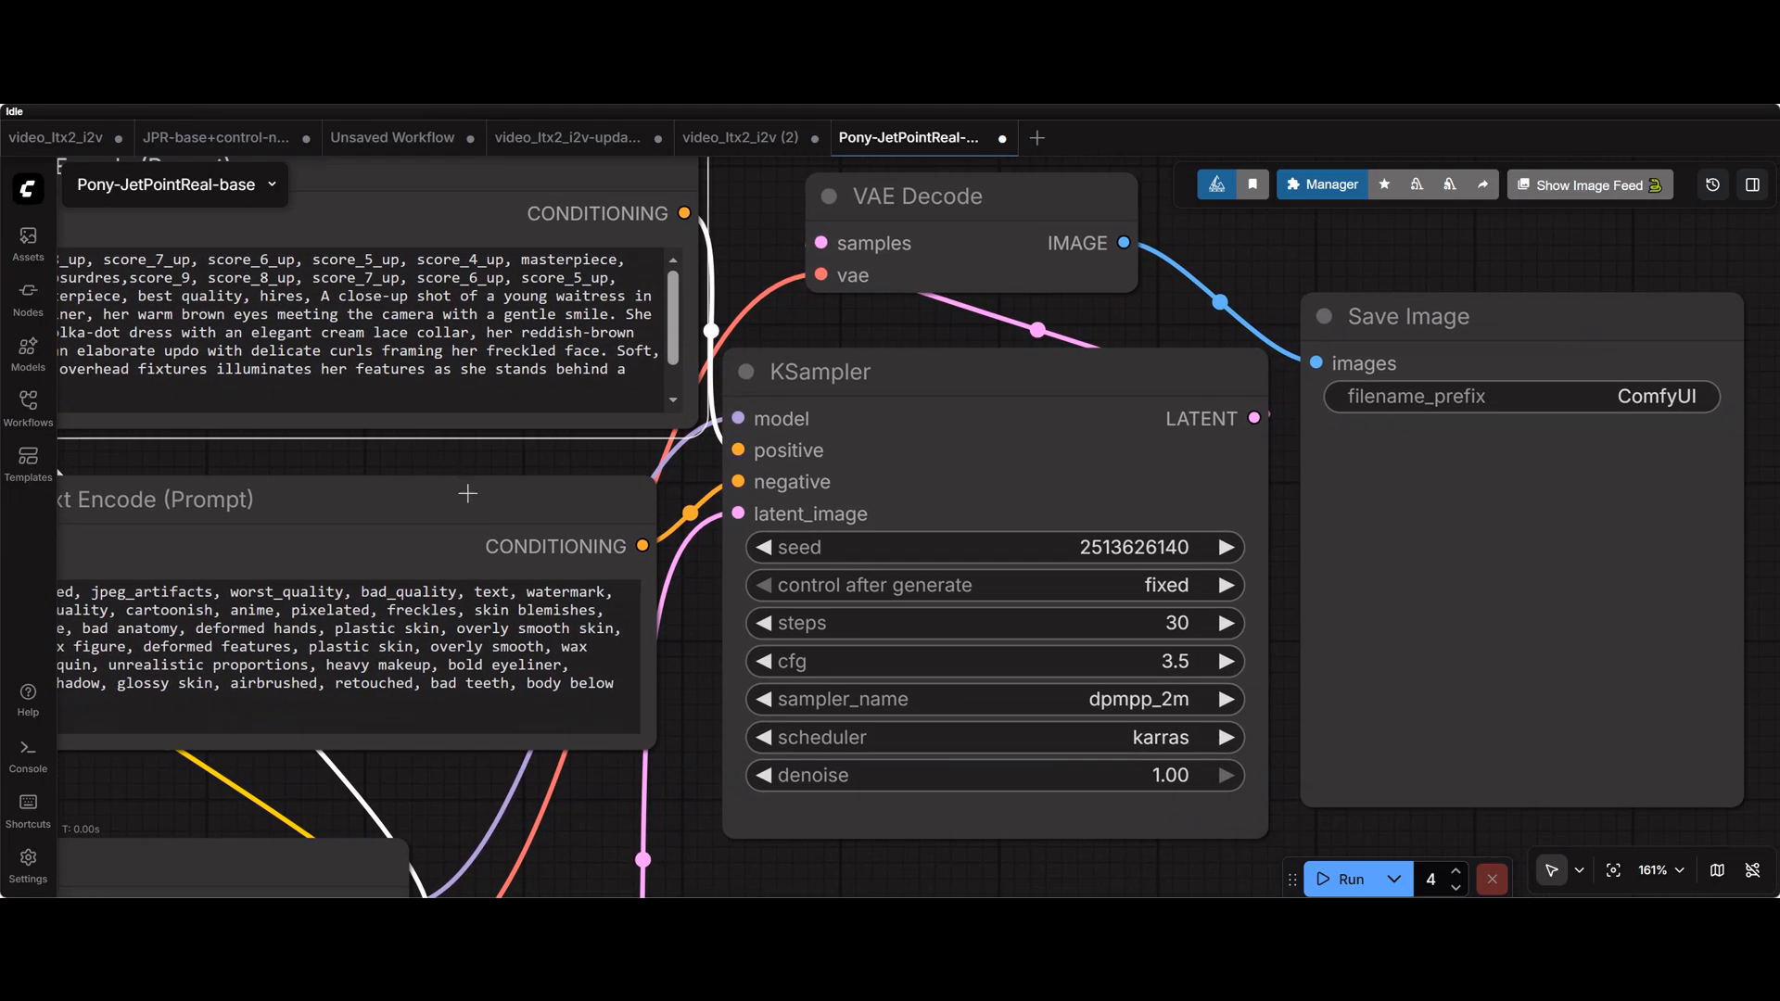
pyautogui.doubleClick(1432, 879)
pyautogui.click(1208, 862)
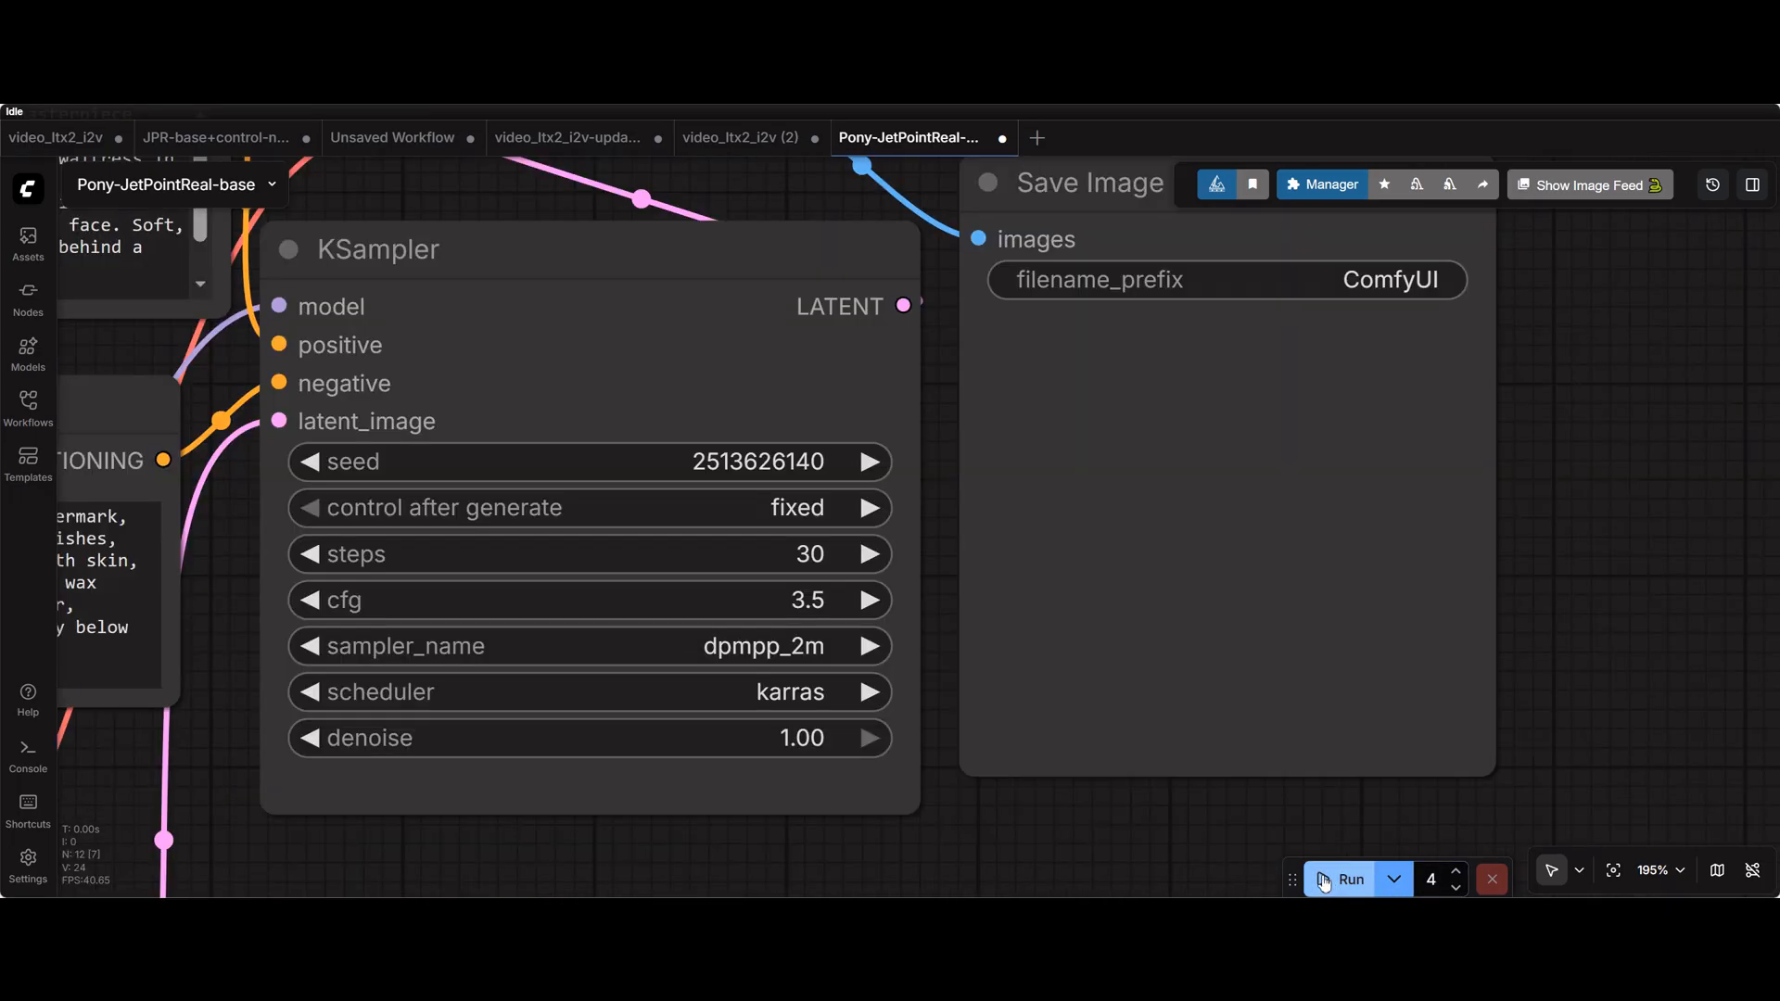
pyautogui.click(1326, 881)
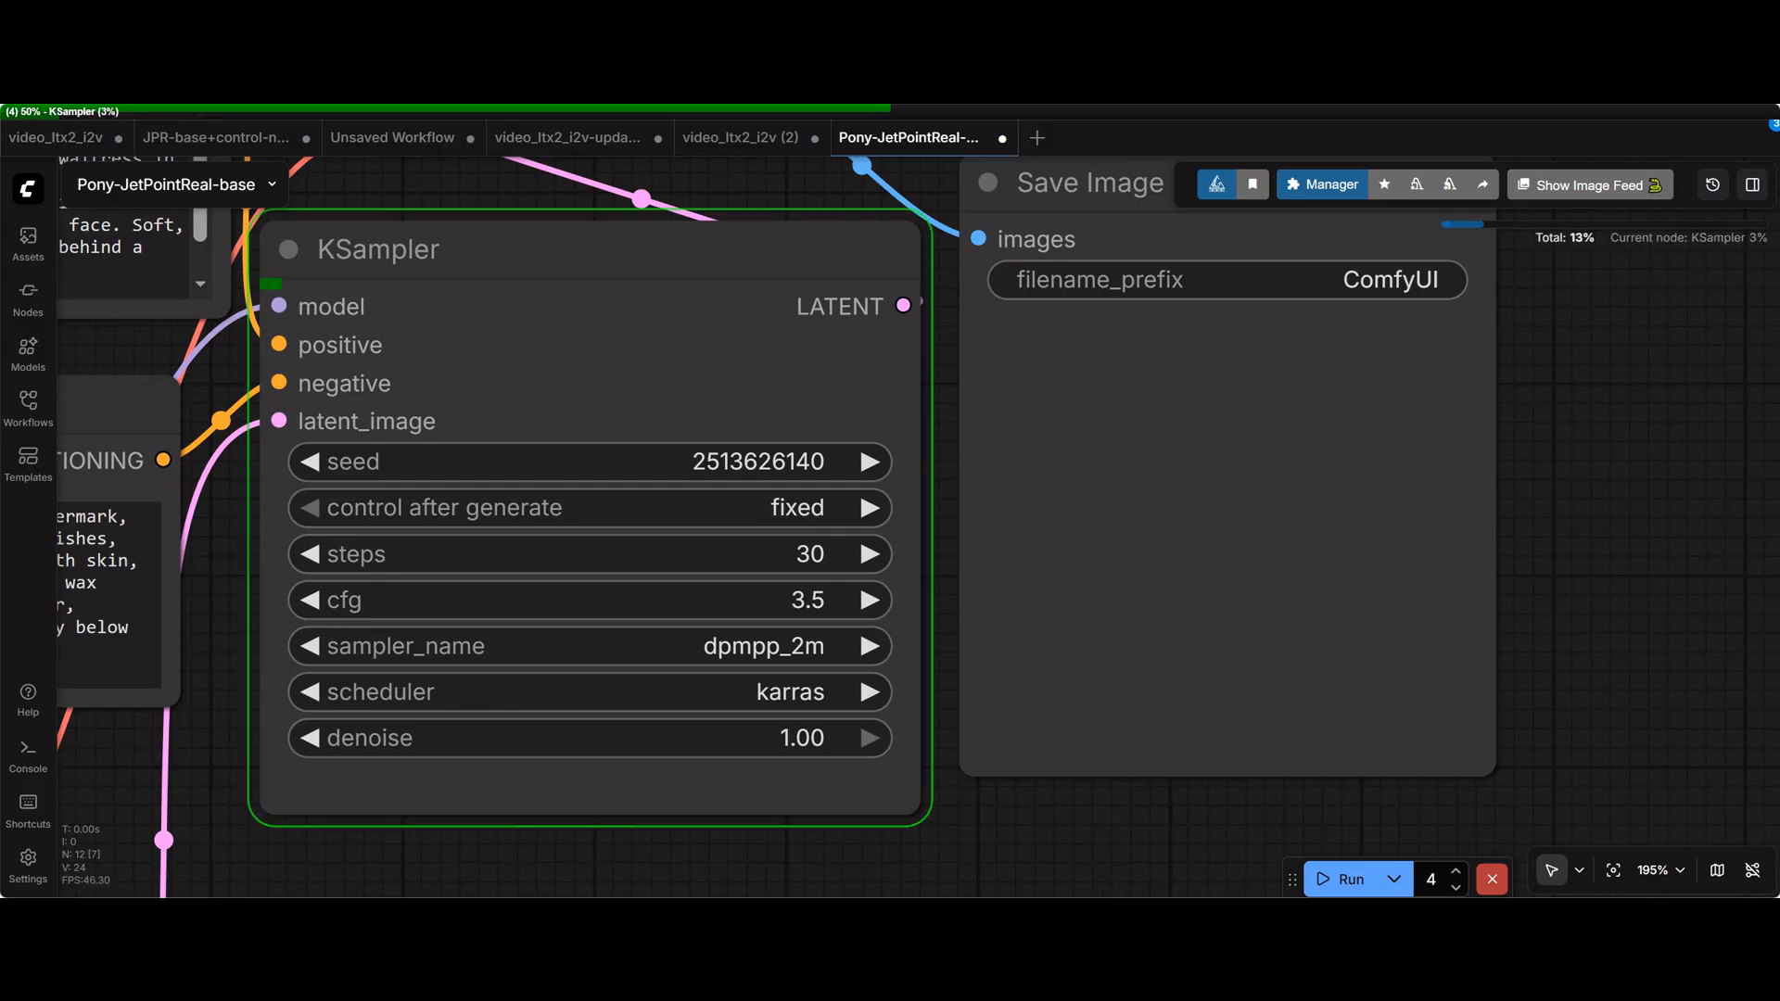
# Set the KSampler's control after generate to increment and run the image workflow twice more in batches of 4
pyautogui.scroll(2, 1655, 721)
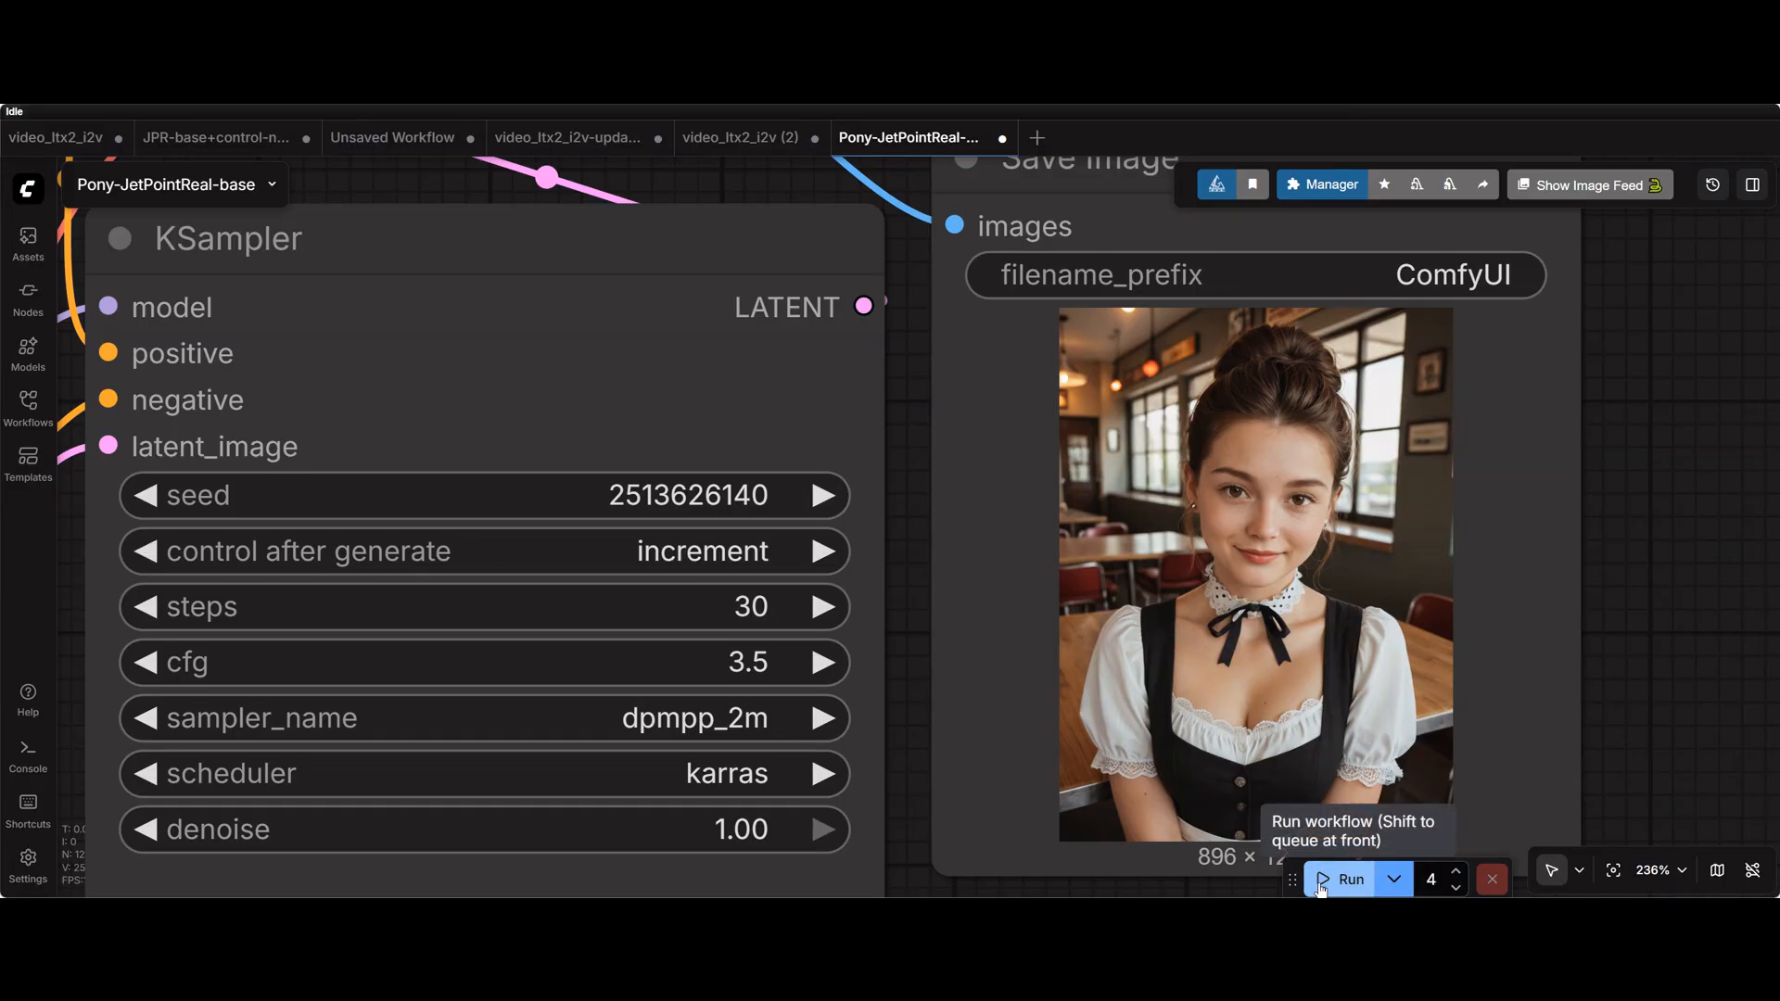
pyautogui.click(1308, 892)
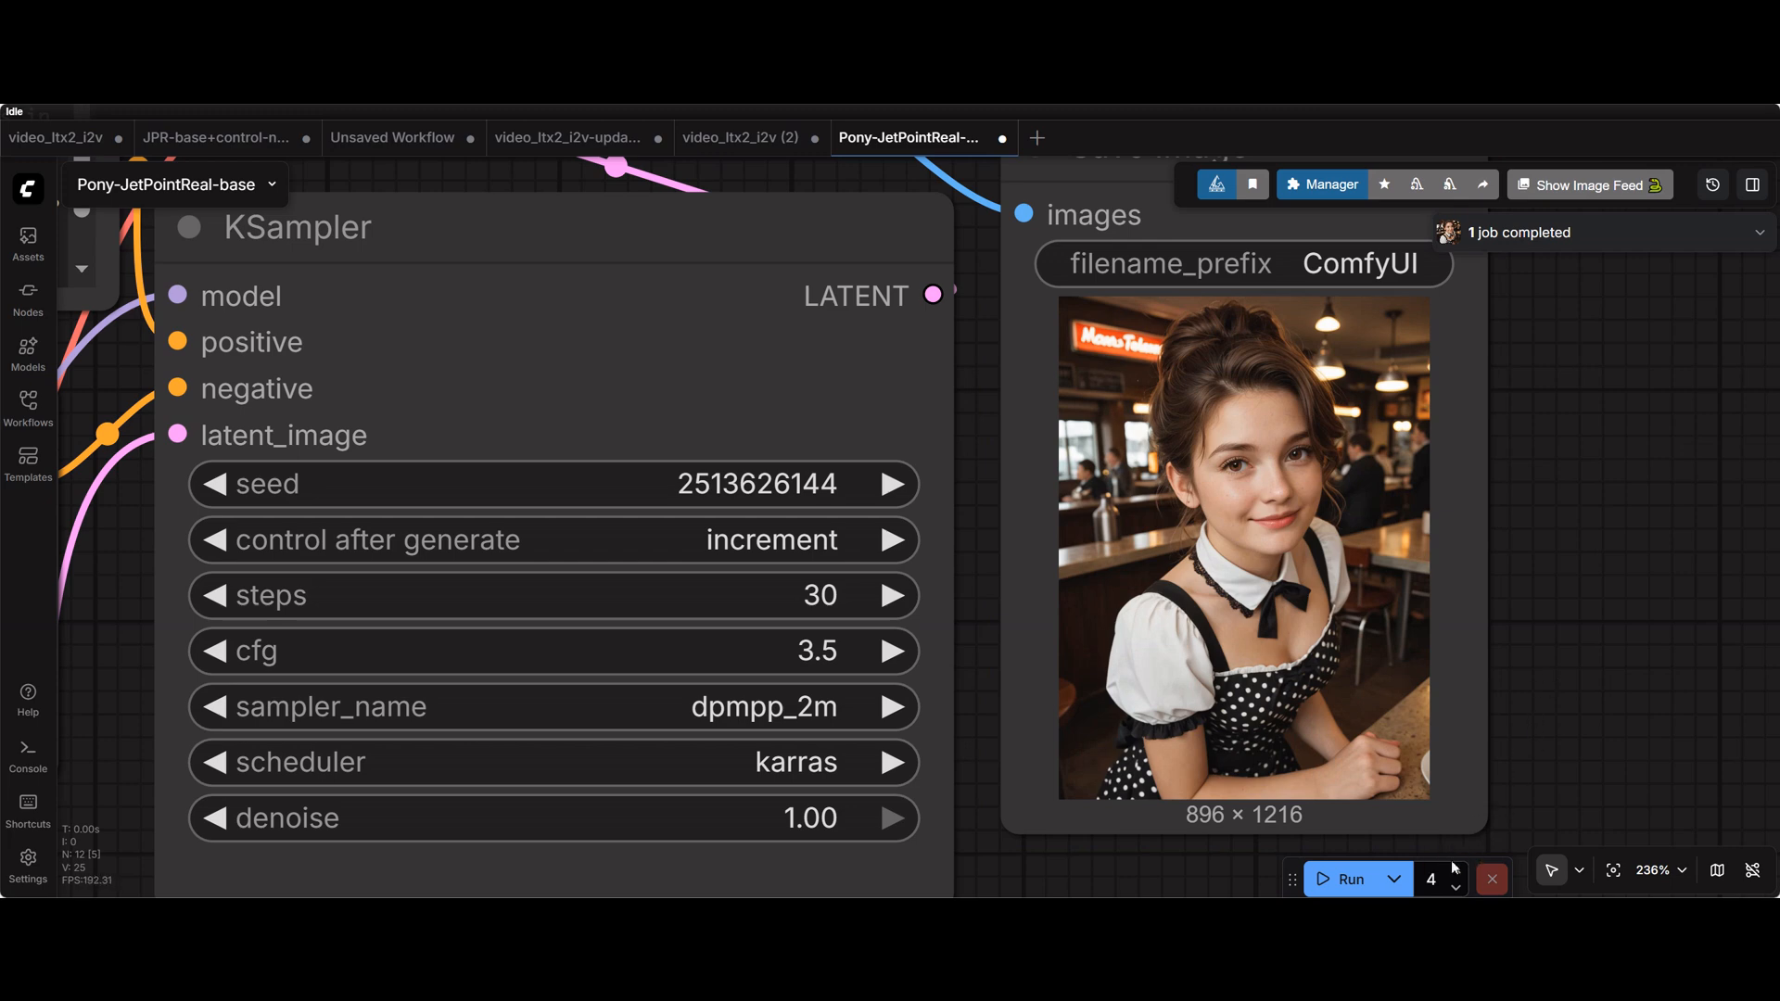
pyautogui.click(1324, 881)
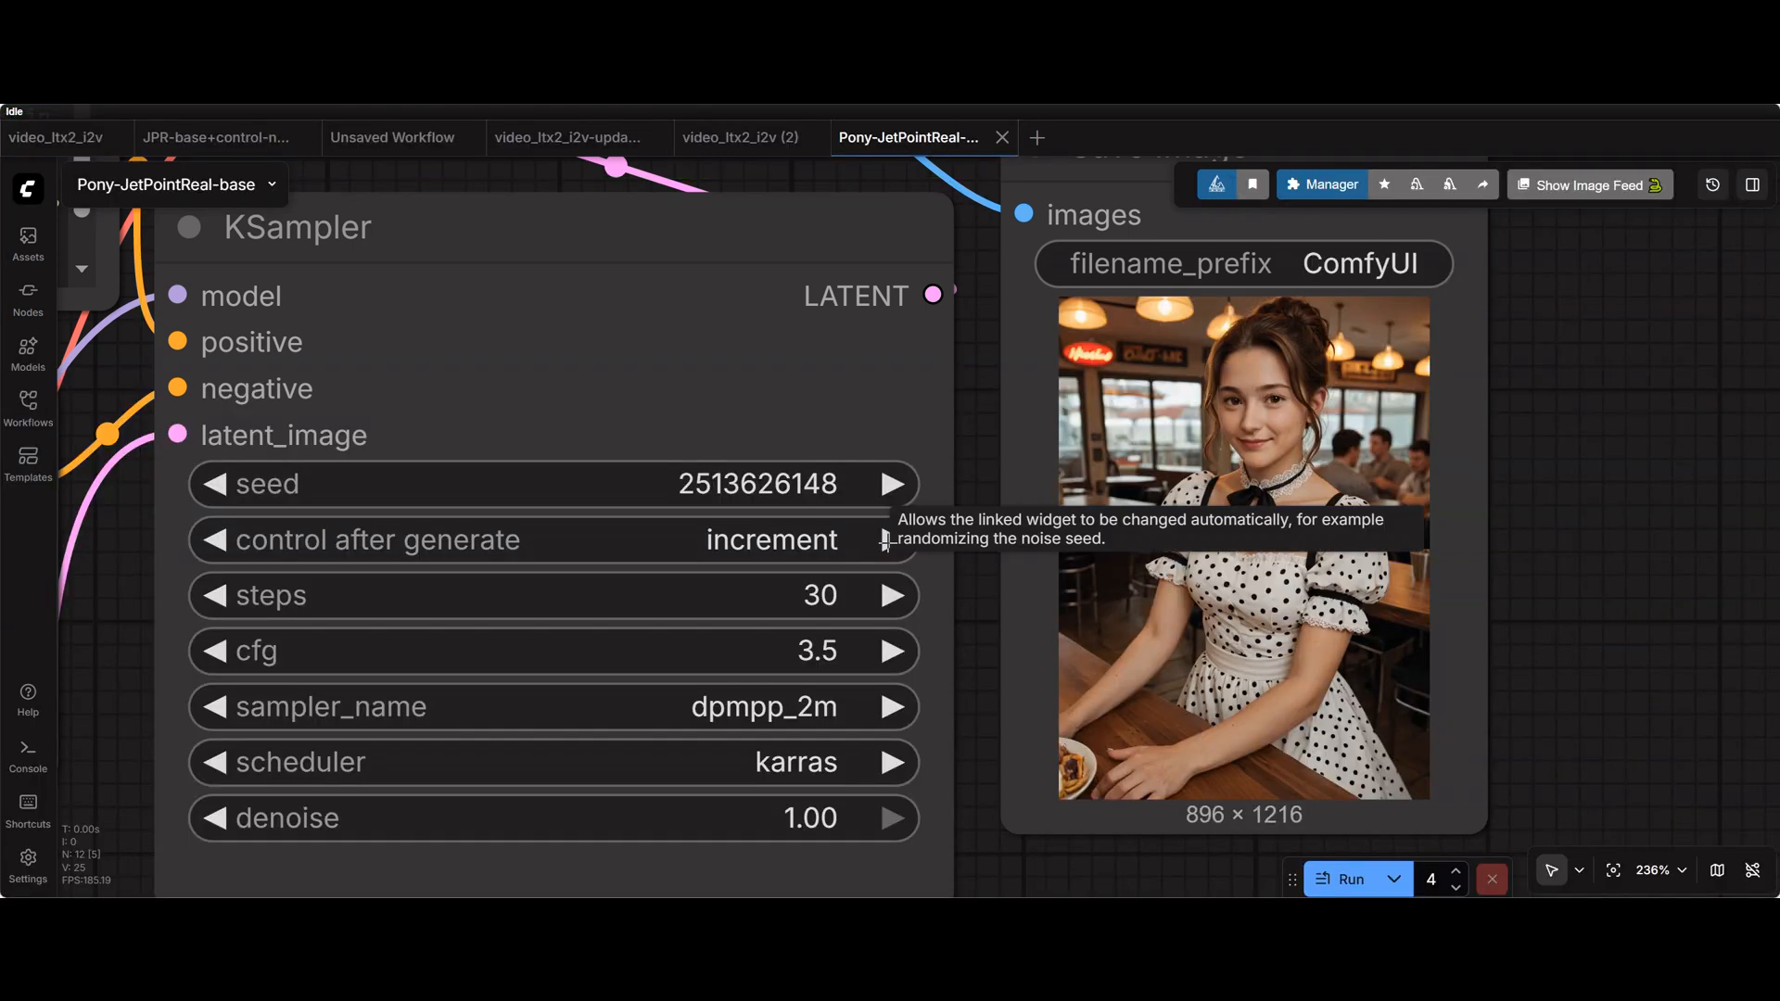
# Open the generated media assets and browse the waitress images at full size, starting with ComfyUI_00008_
pyautogui.click(26, 246)
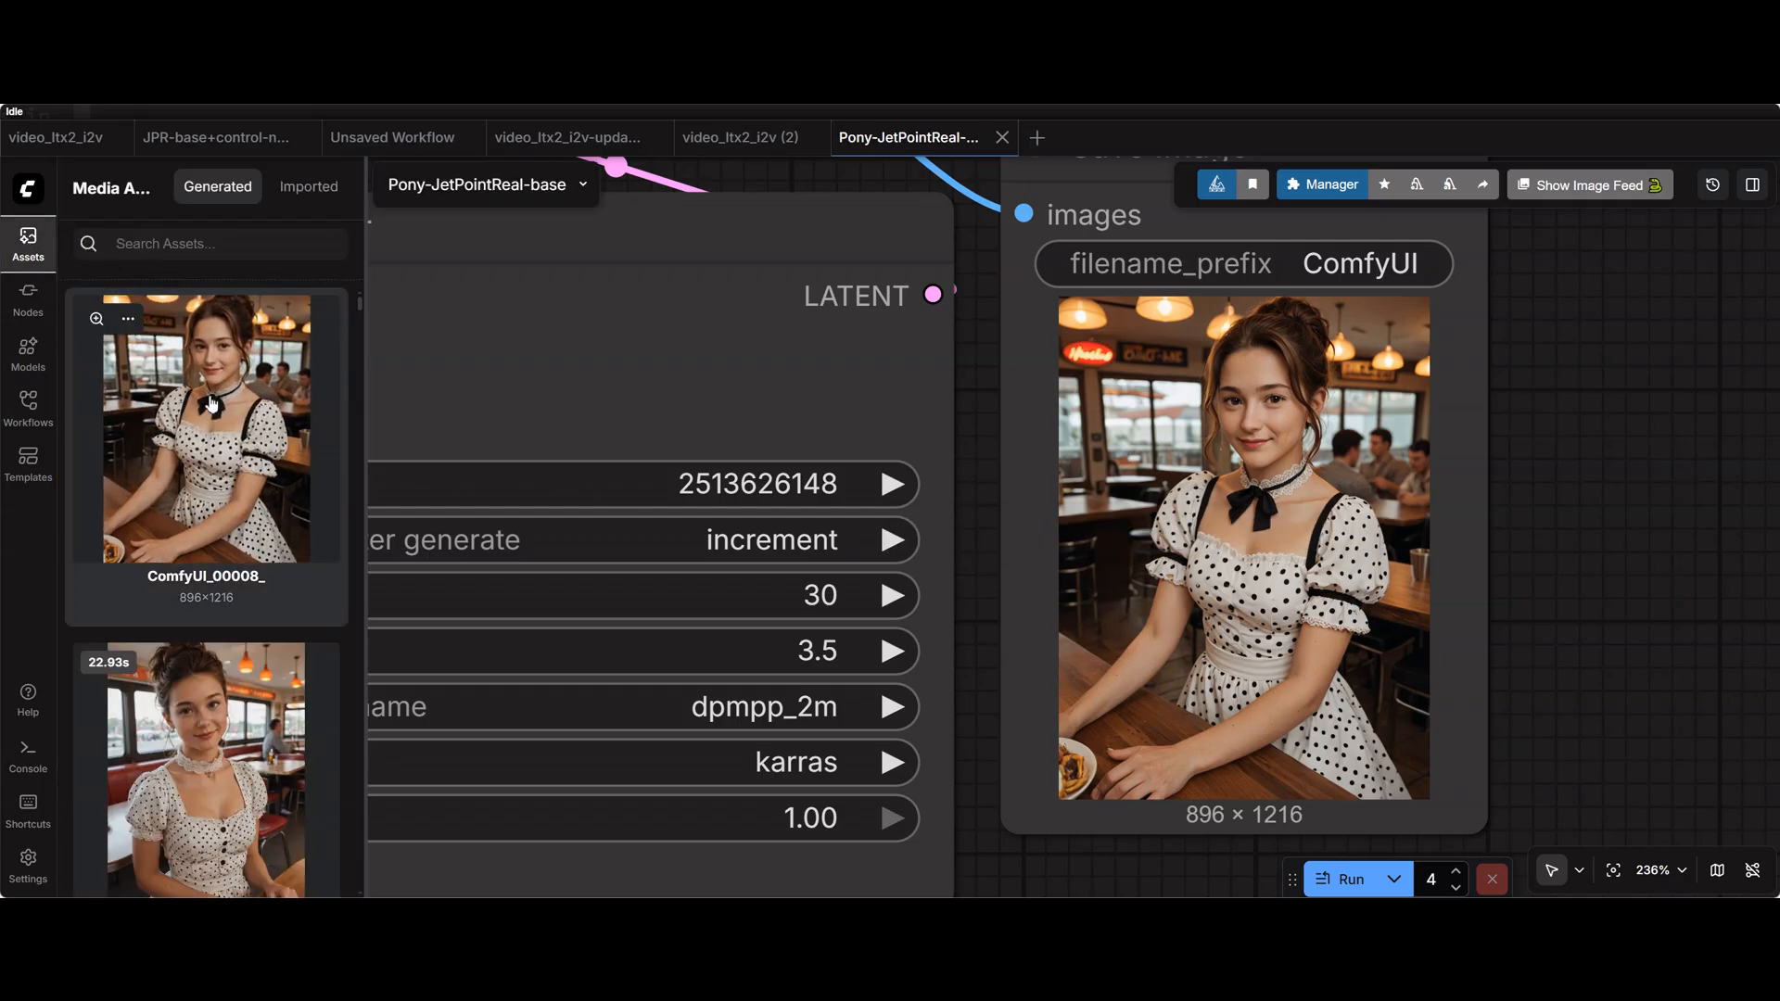
pyautogui.click(211, 403)
pyautogui.doubleClick(211, 403)
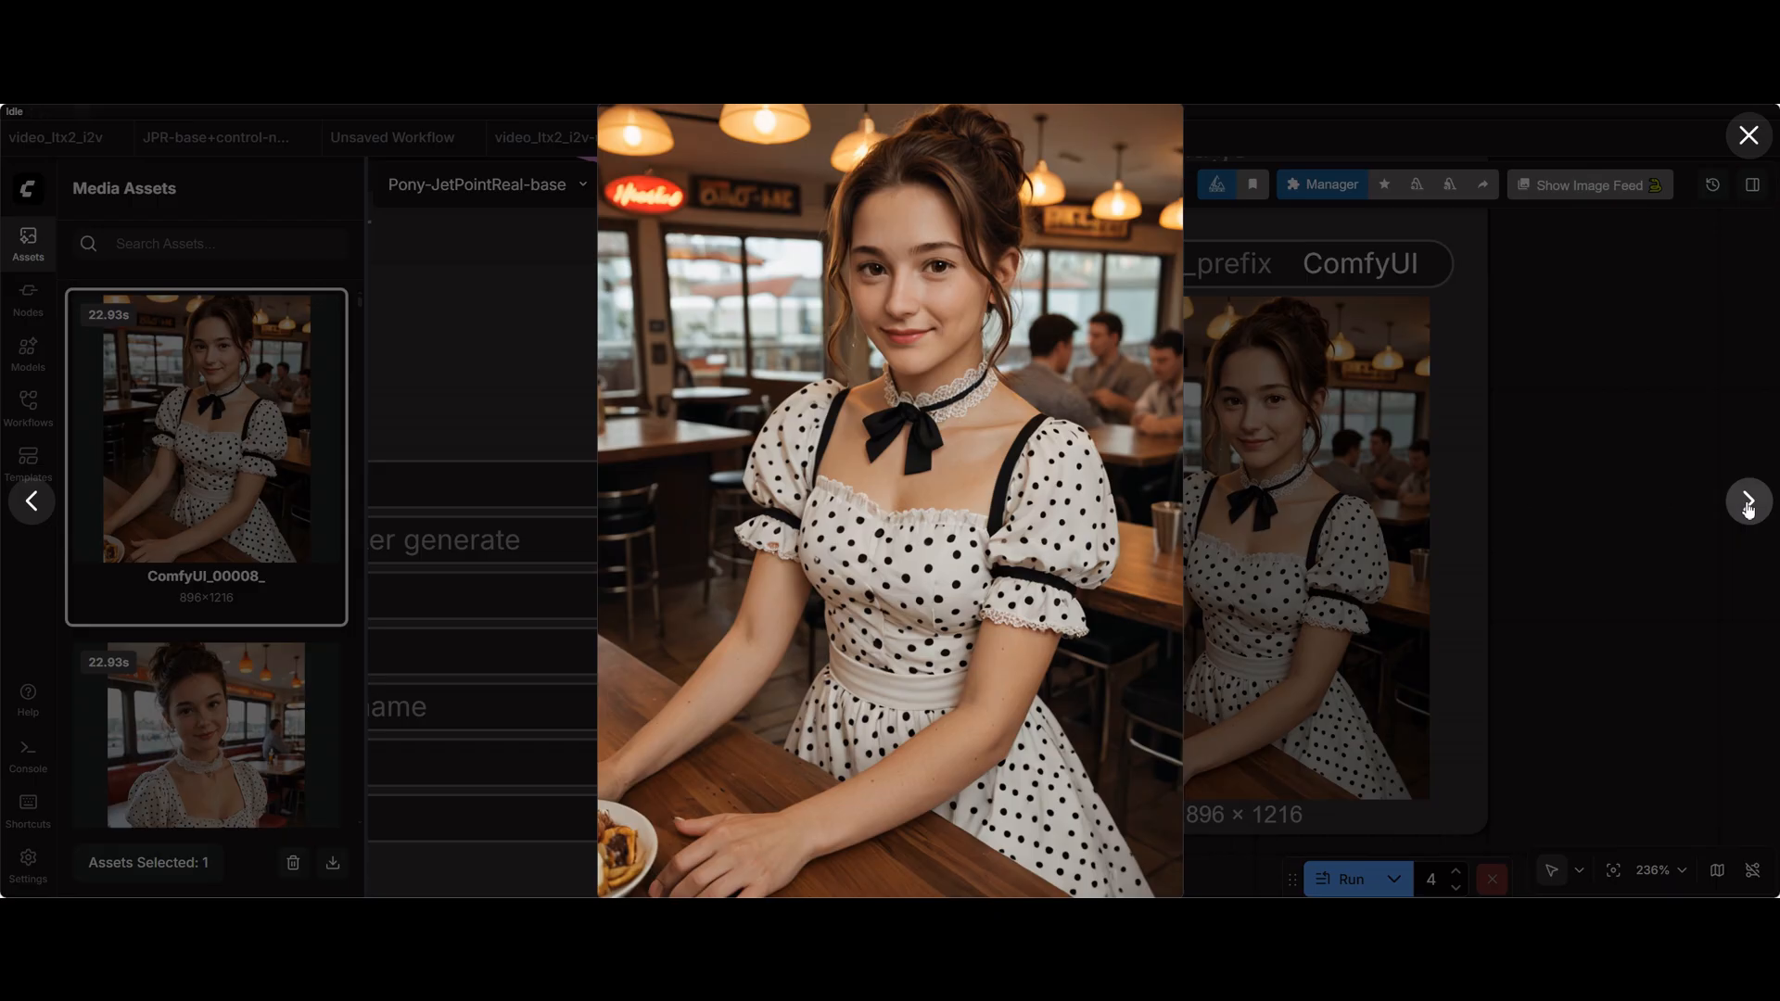
pyautogui.click(1748, 505)
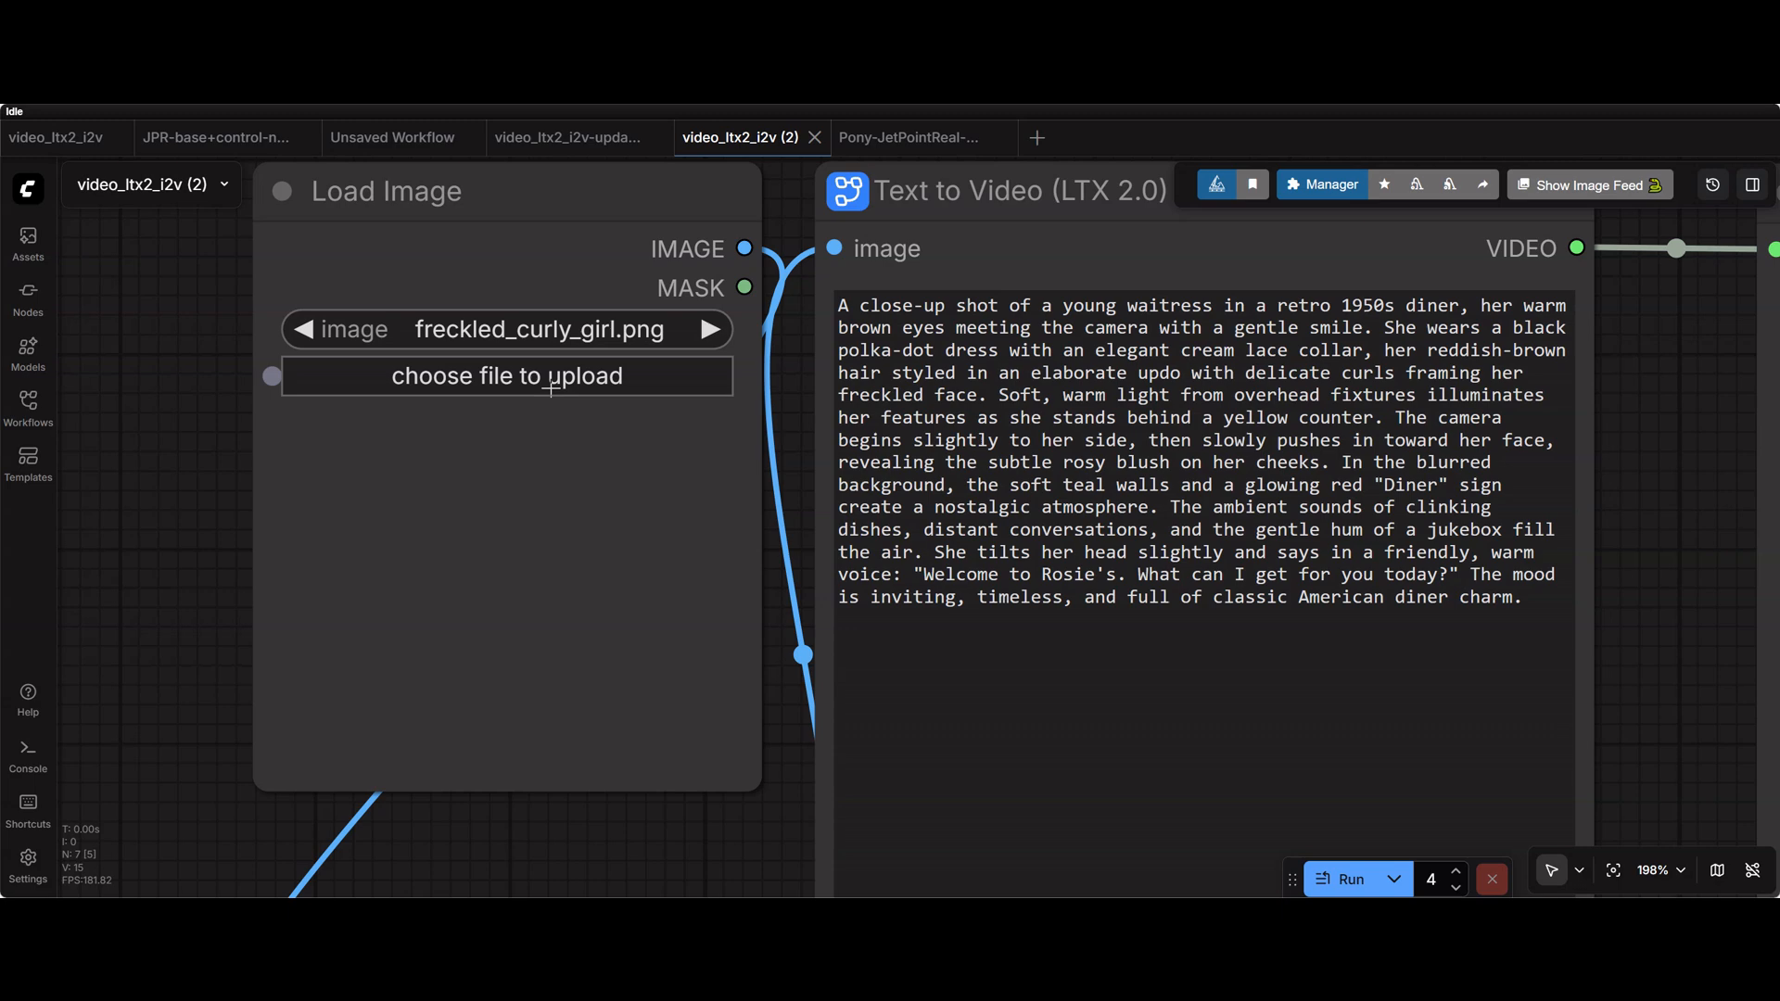
# Upload ComfyUI_00007_.png as the input image of the Load Image node in the video_ltx2_i2v (2) workflow
pyautogui.click(551, 378)
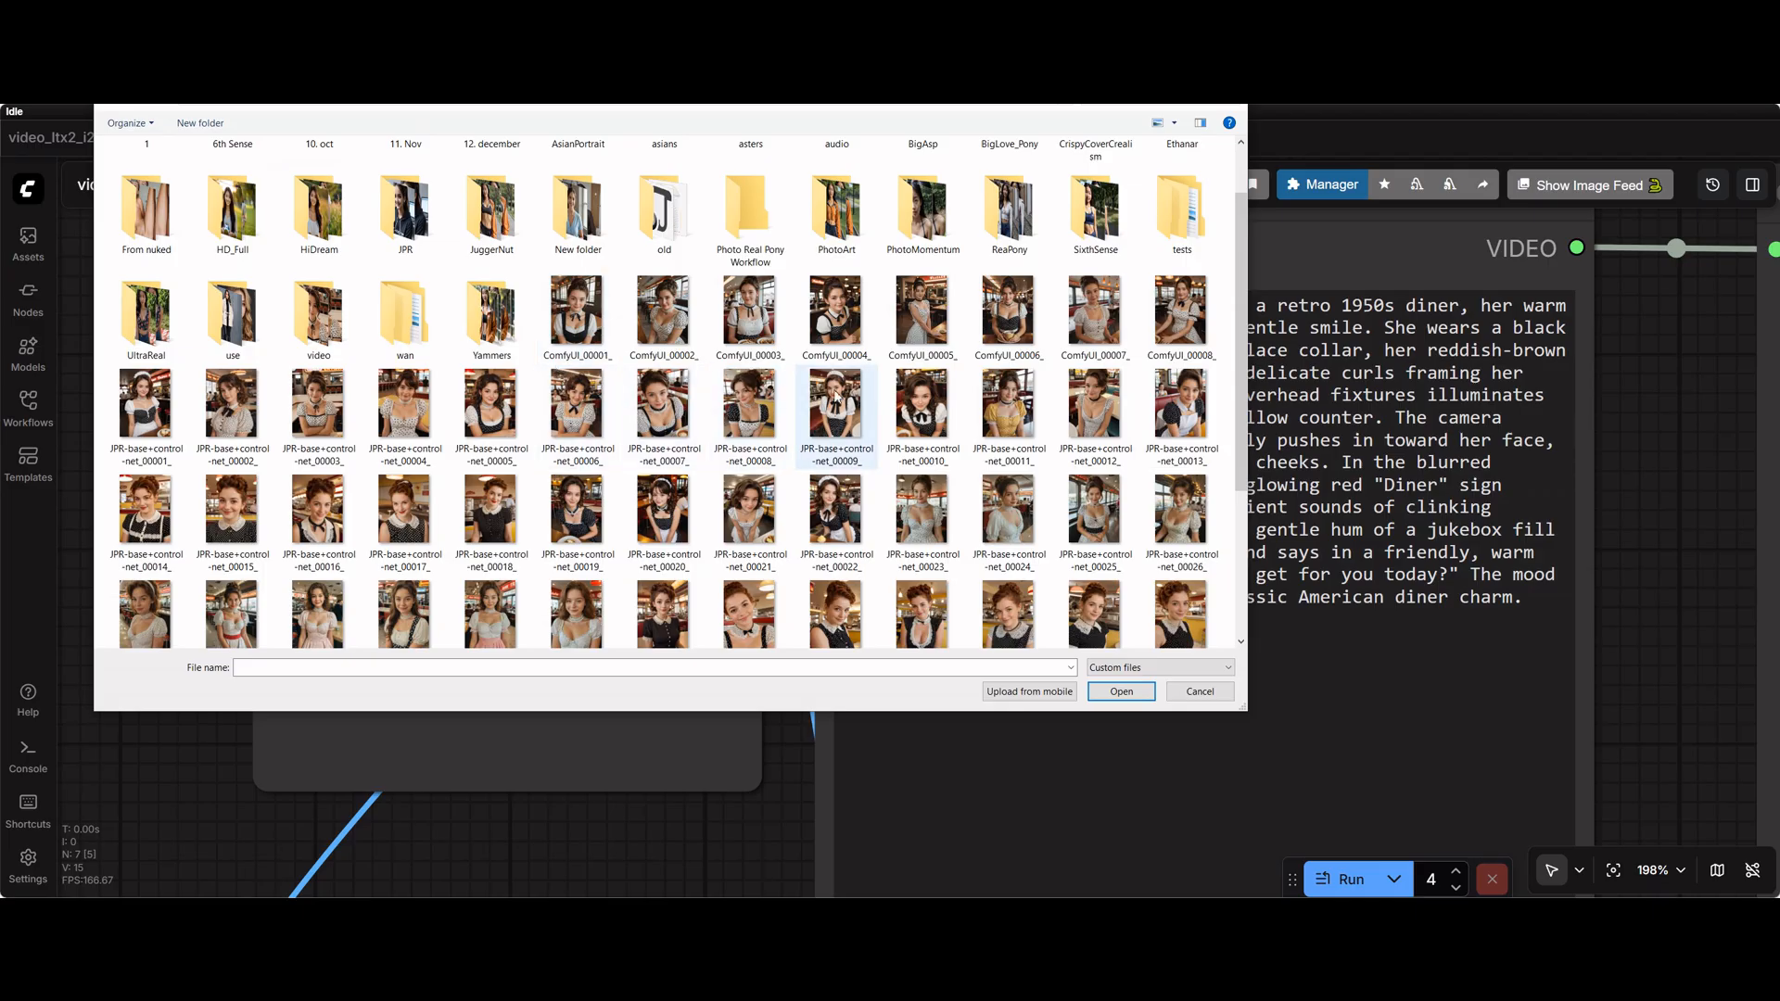
pyautogui.doubleClick(1099, 322)
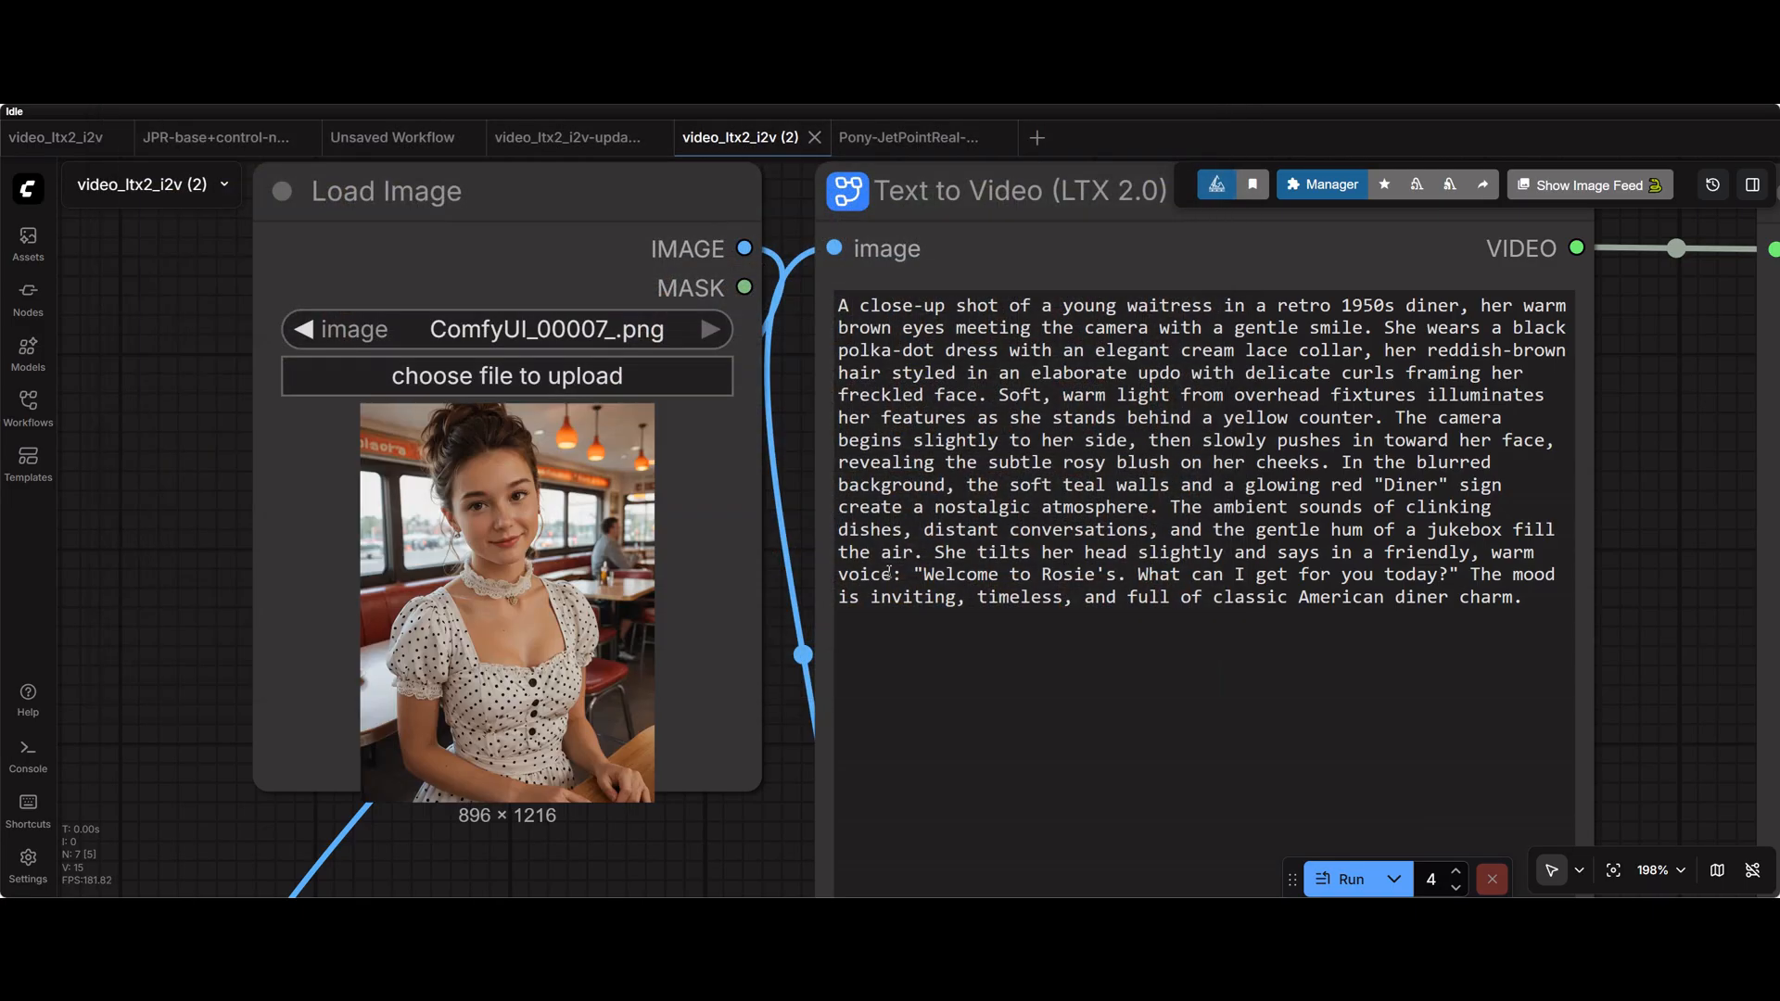
pyautogui.moveTo(755, 828); pyautogui.dragTo(705, 762)
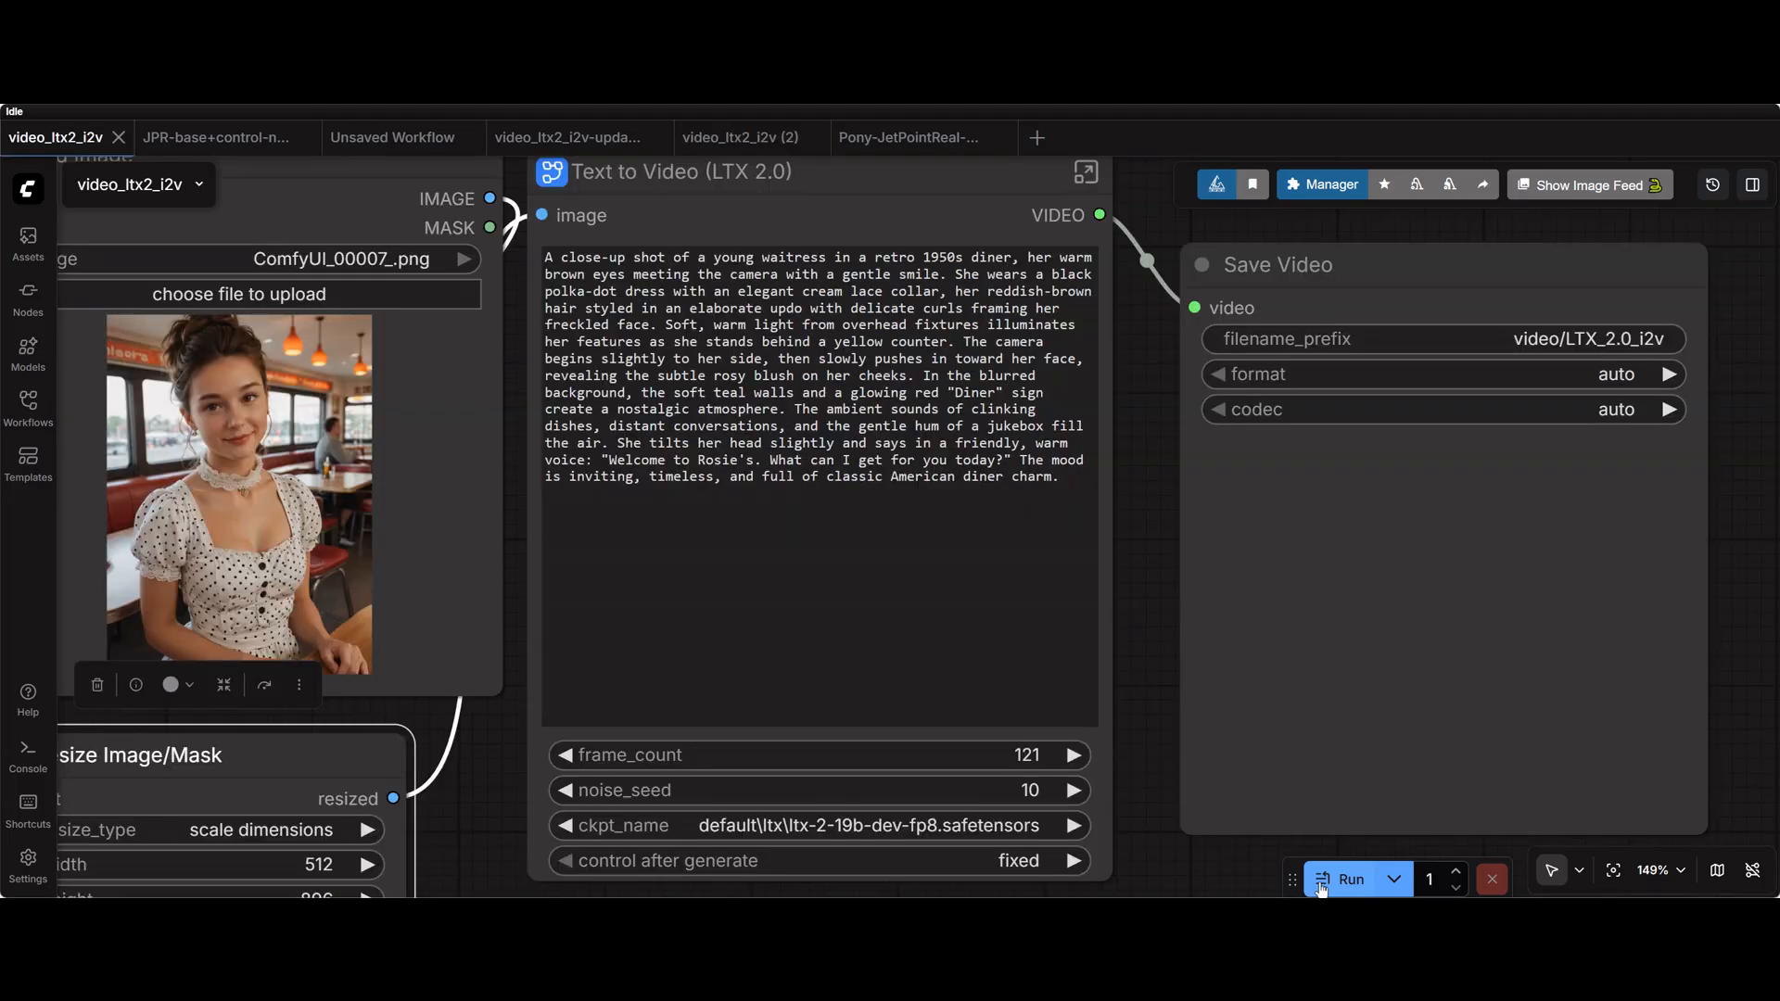
# Run the video_ltx2_i2v workflow to generate the waitress video and inspect the result in the Save Video node
pyautogui.click(1328, 886)
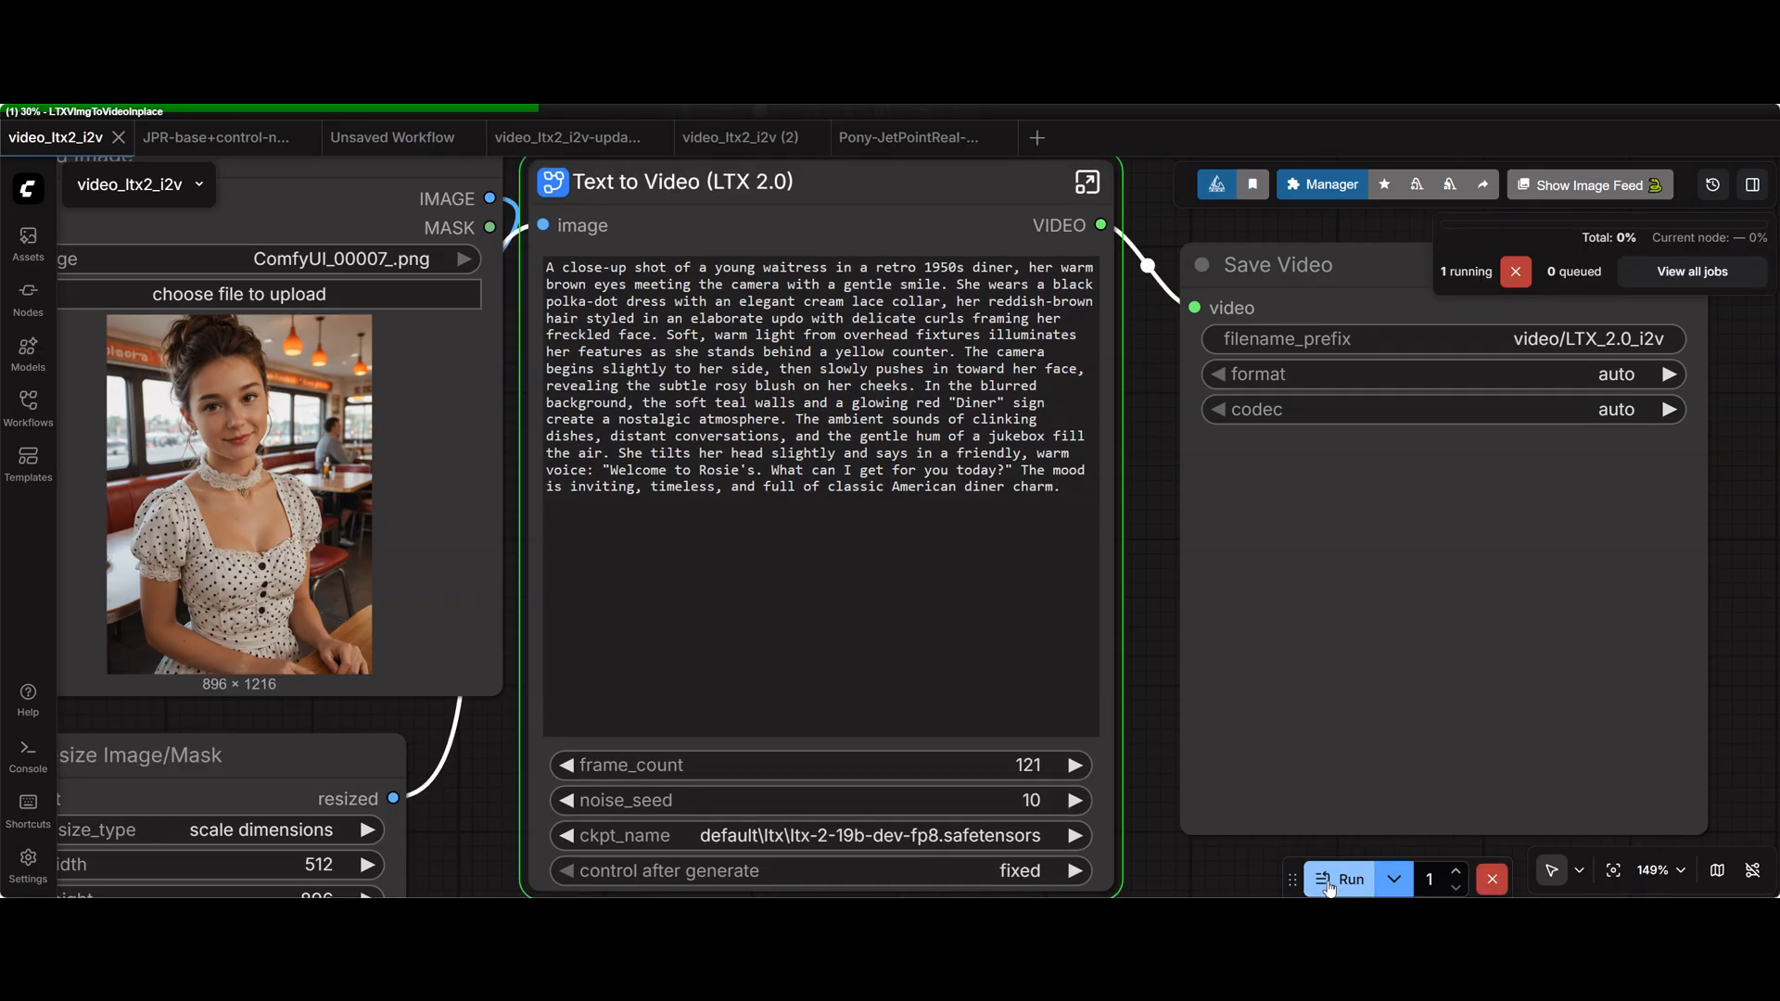
pyautogui.scroll(2, 1623, 620)
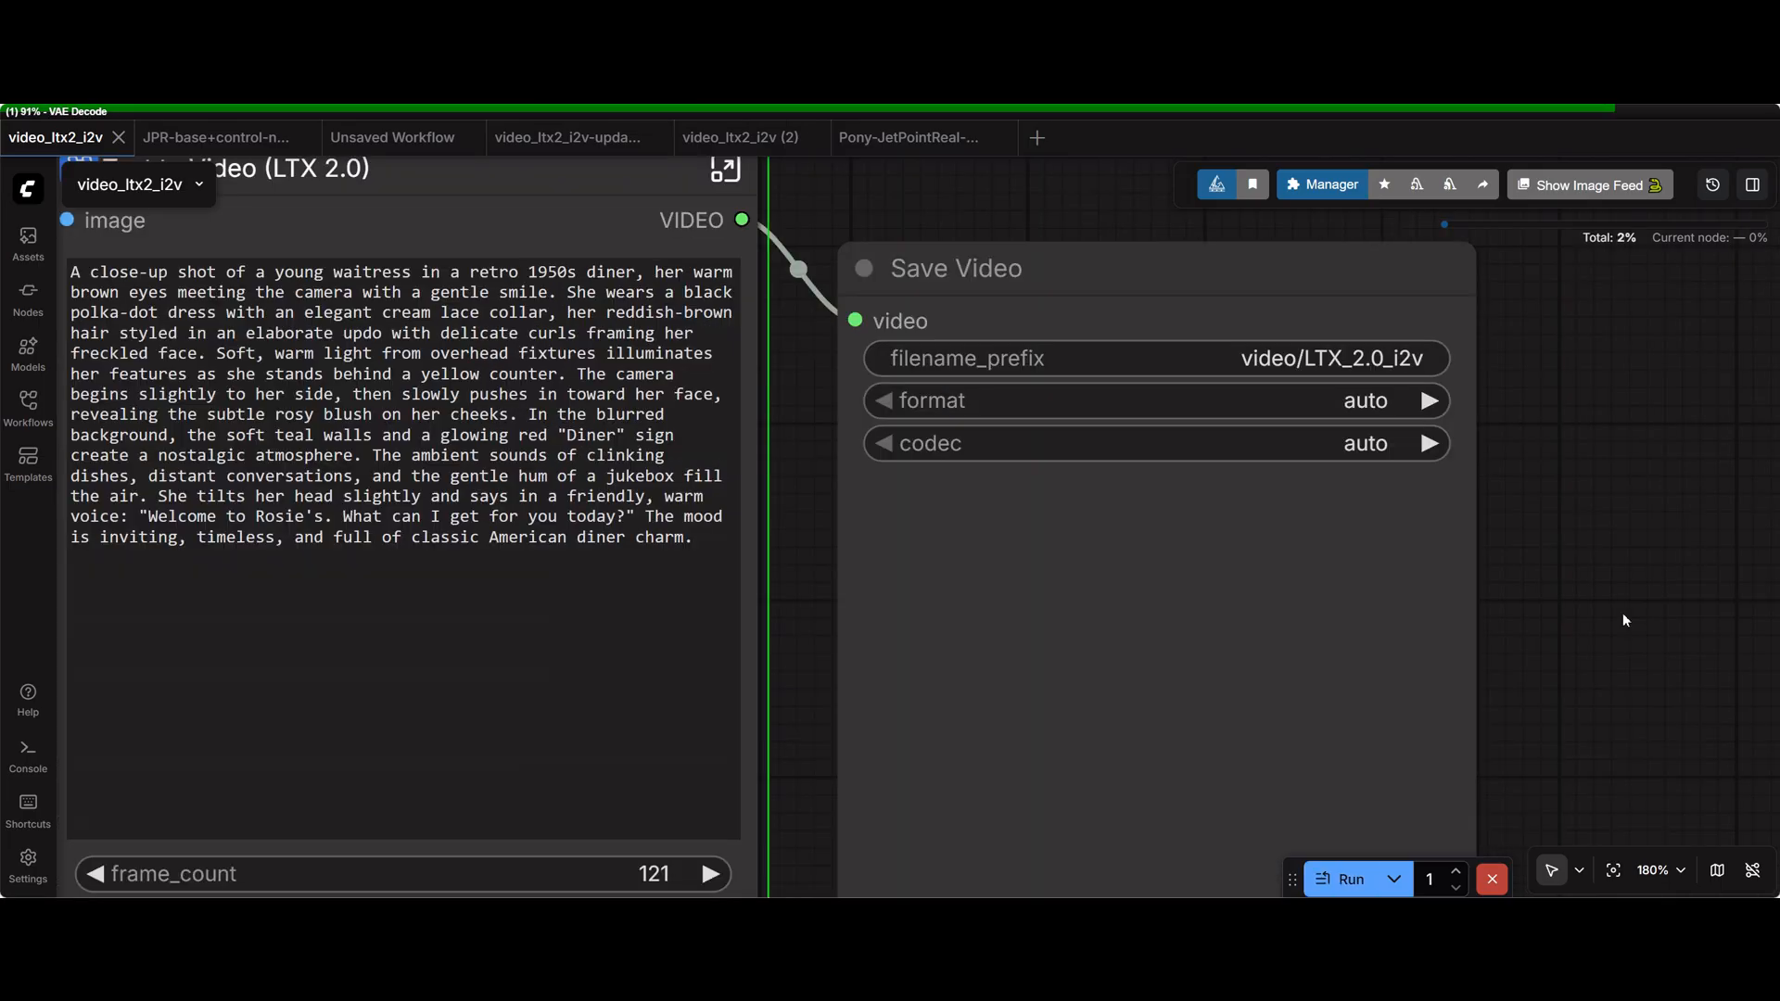
pyautogui.moveTo(1632, 582); pyautogui.dragTo(1580, 417)
pyautogui.scroll(-5, 1562, 529)
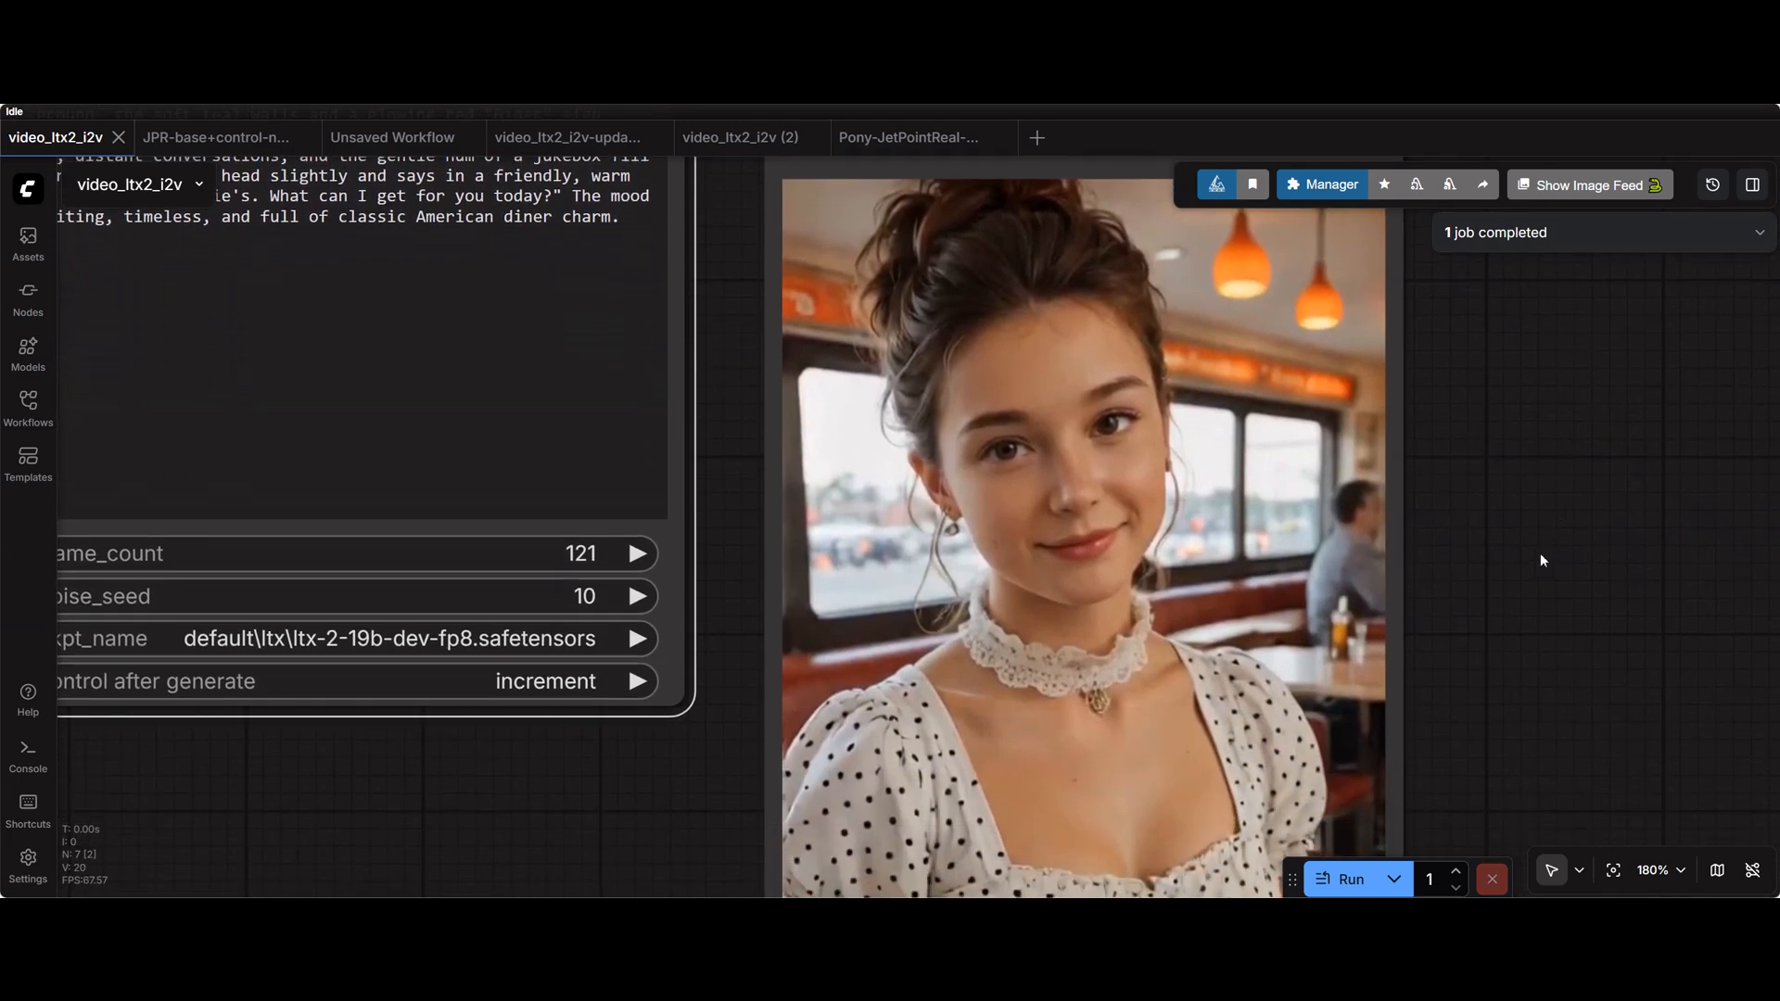
pyautogui.scroll(-2, 1490, 485)
pyautogui.scroll(-1, 1482, 482)
pyautogui.scroll(-2, 1481, 482)
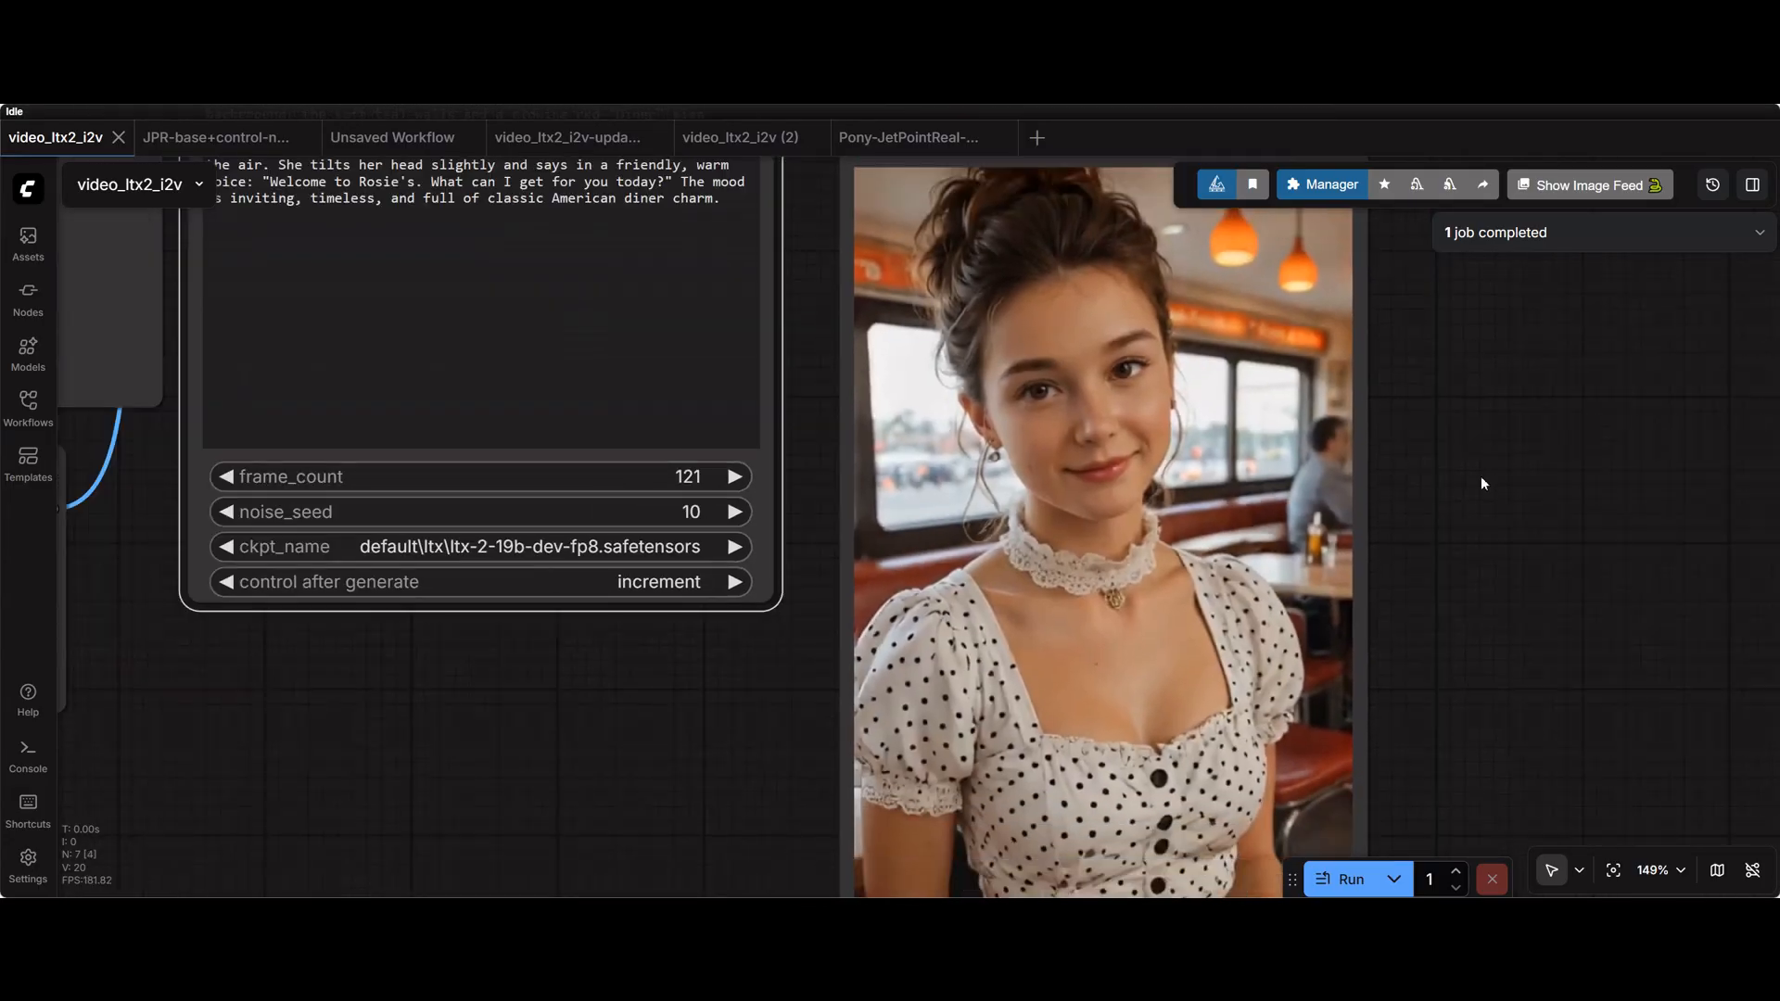
pyautogui.moveTo(1499, 496); pyautogui.dragTo(1380, 413)
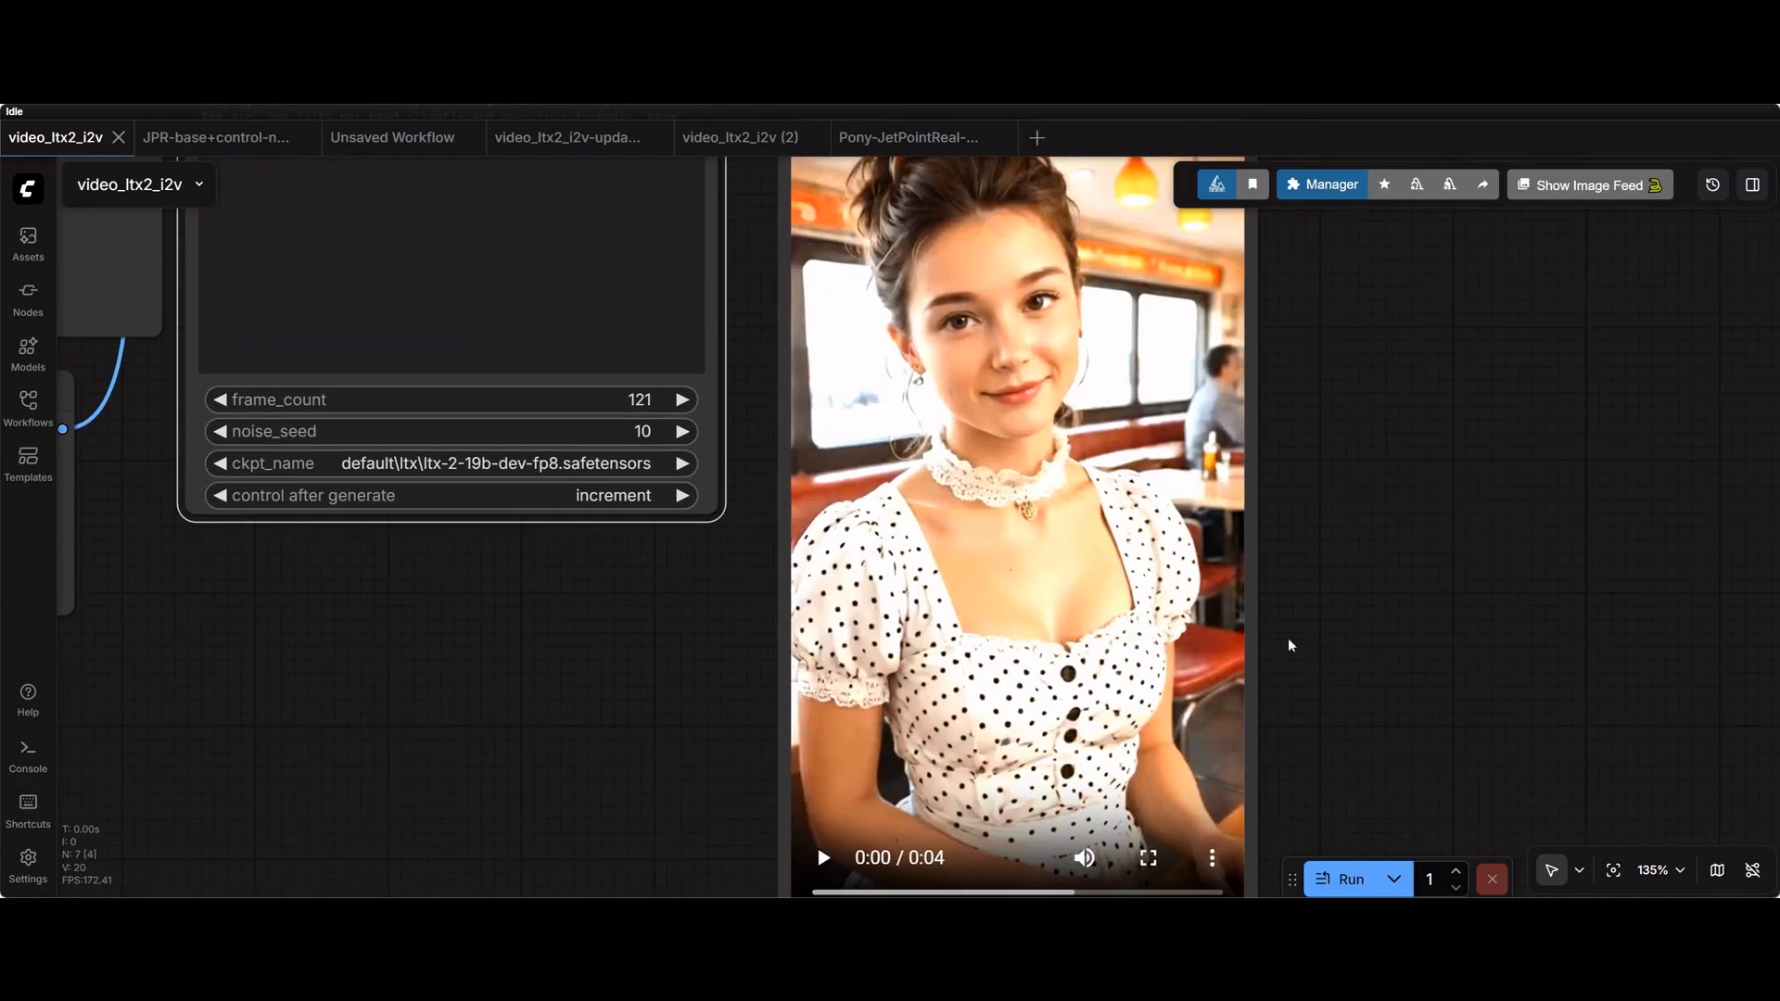